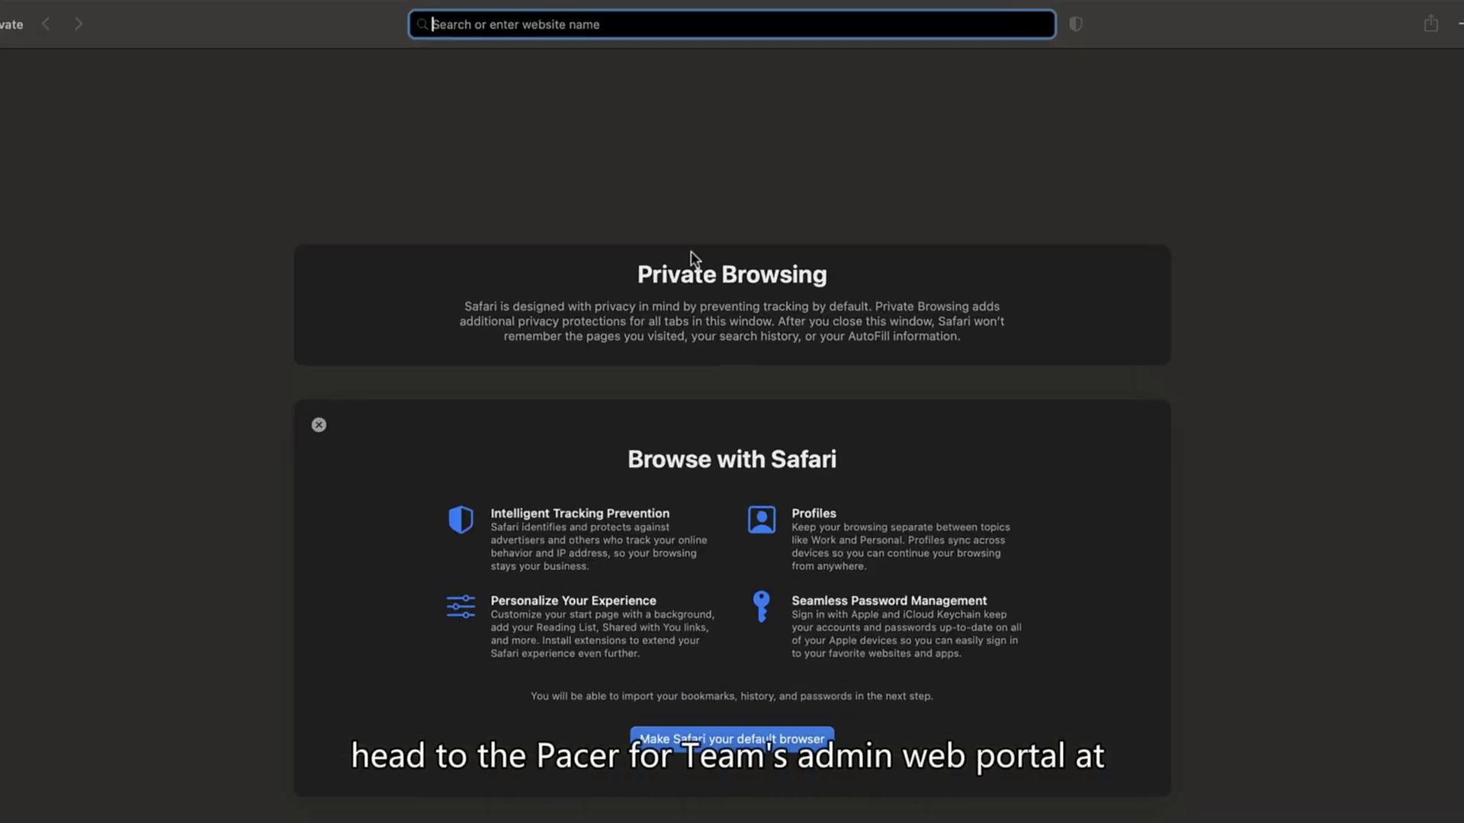
type("www.m")
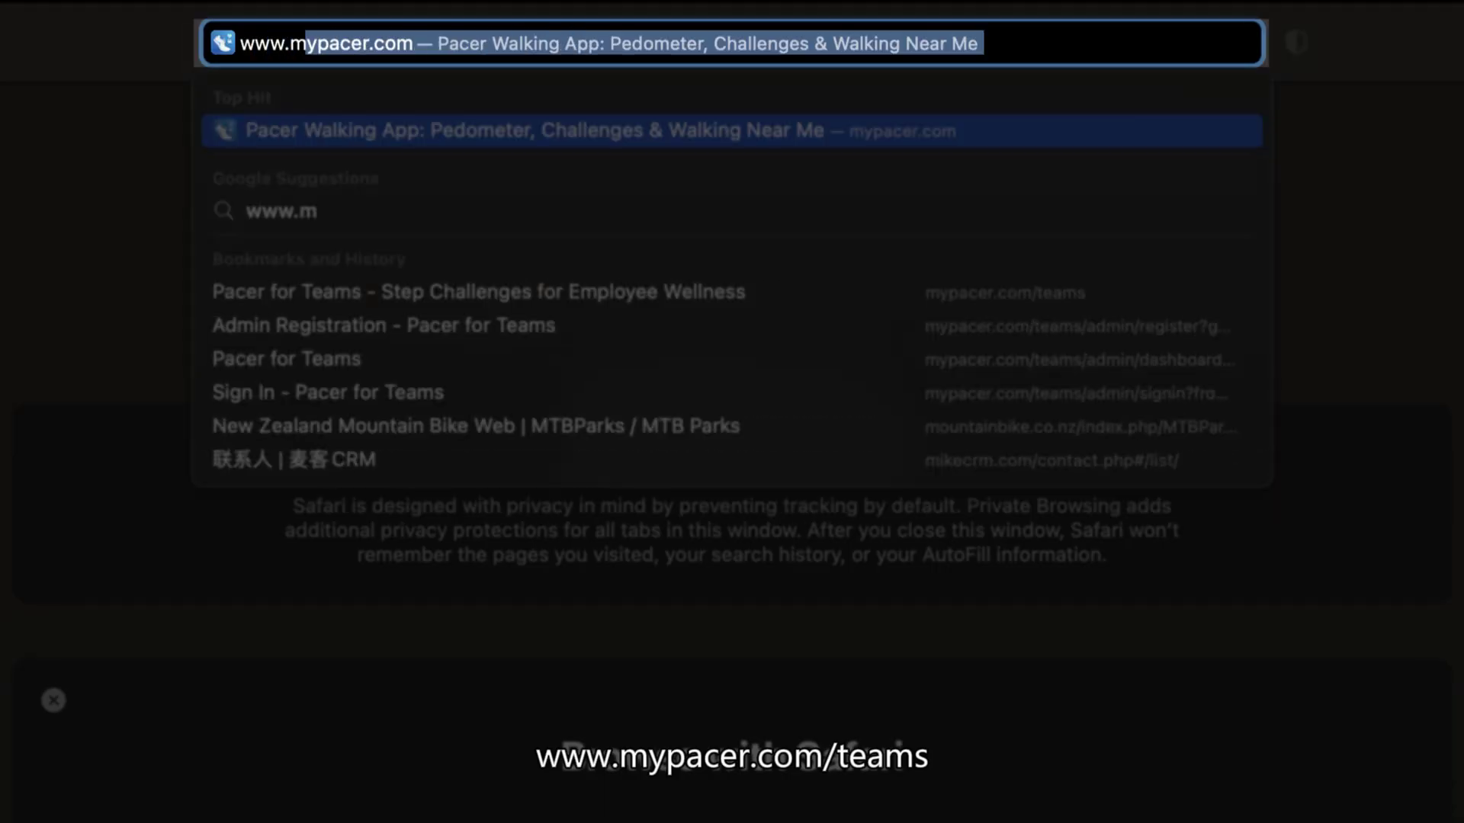
type("ypacer.com/teams")
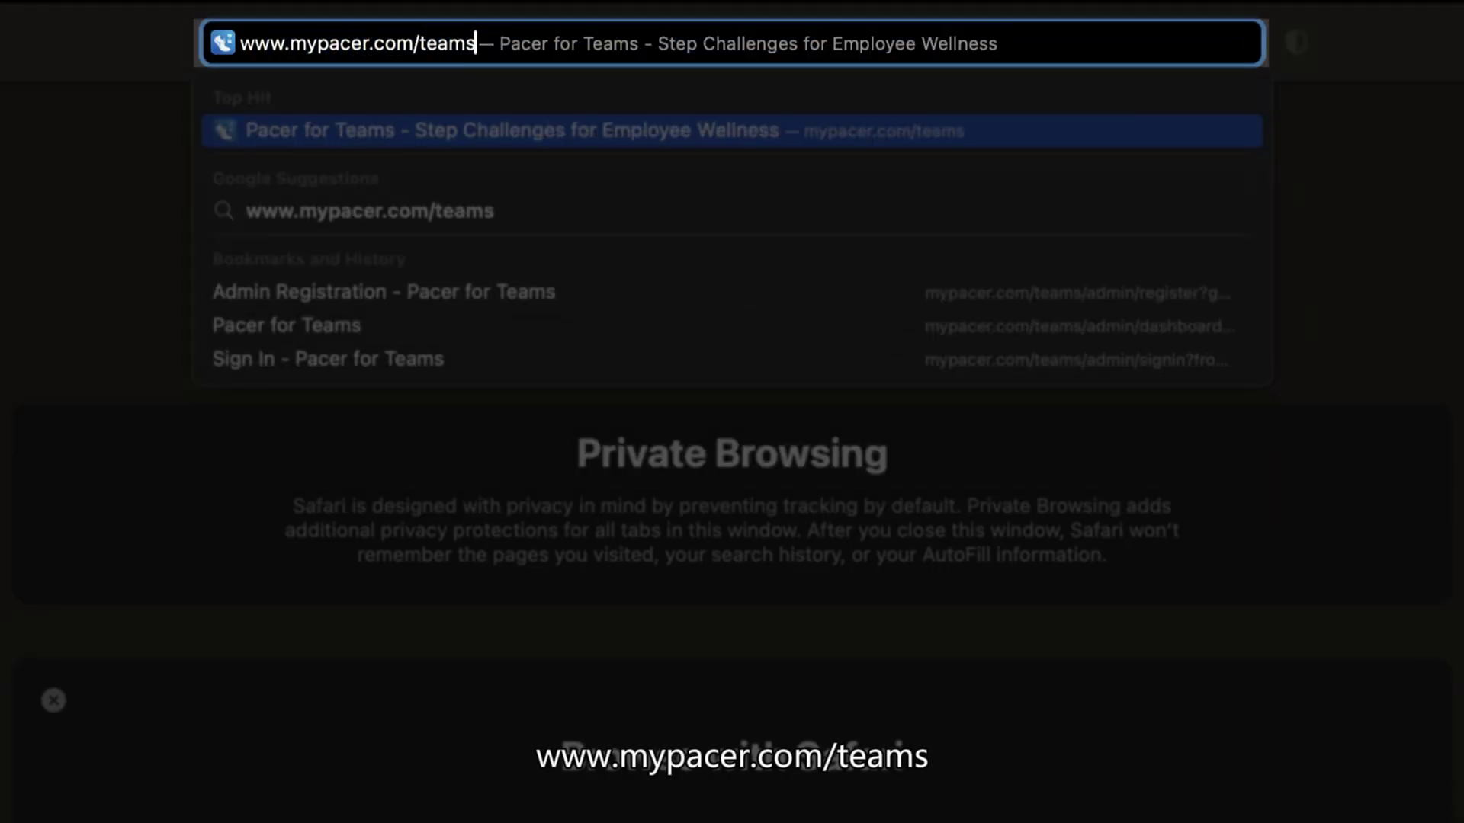
key("Return")
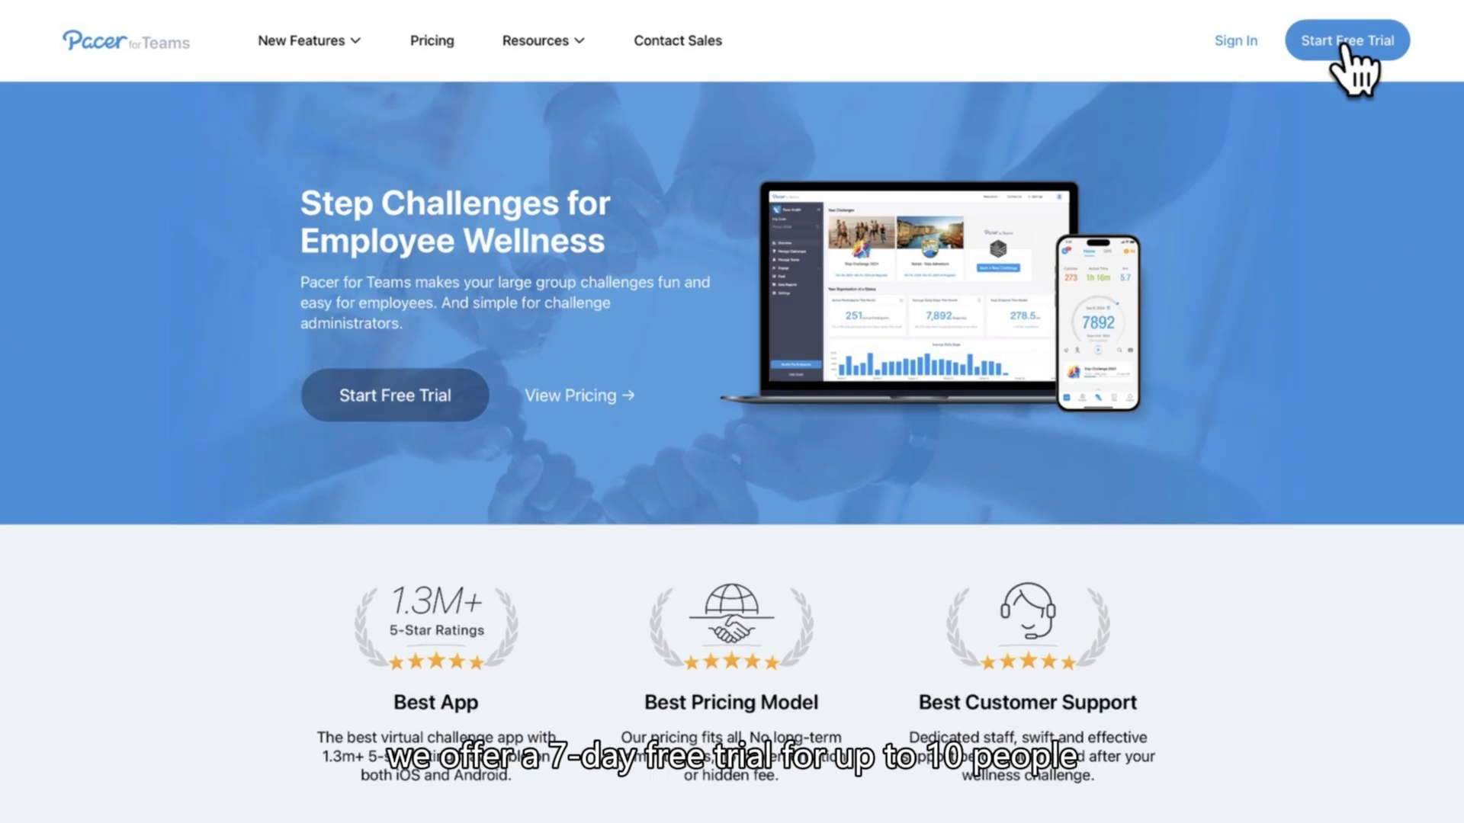
Sign in as admin and start a new challenge from Manage Challenges.
left_click(1344, 48)
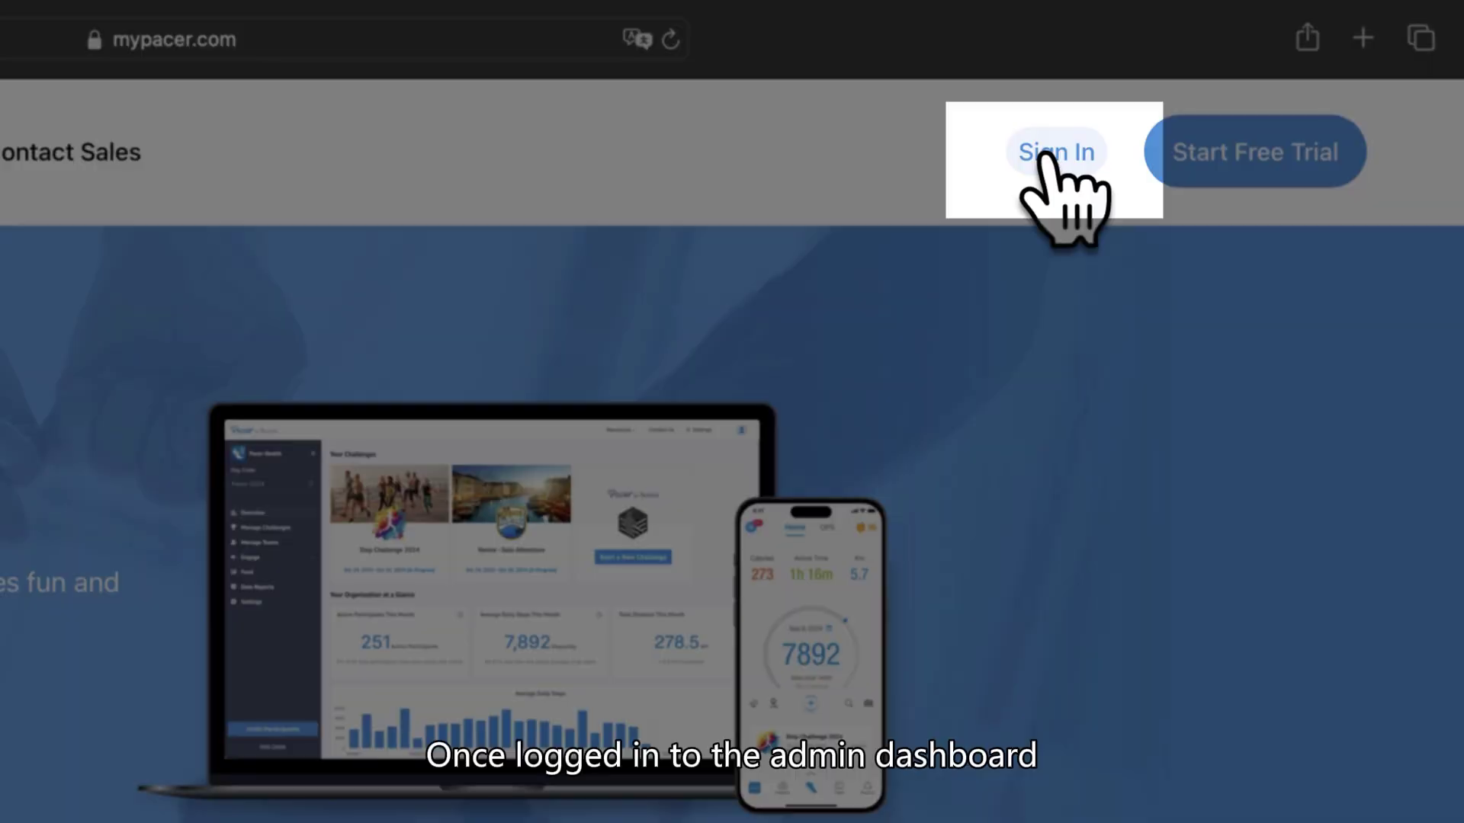
left_click(1046, 152)
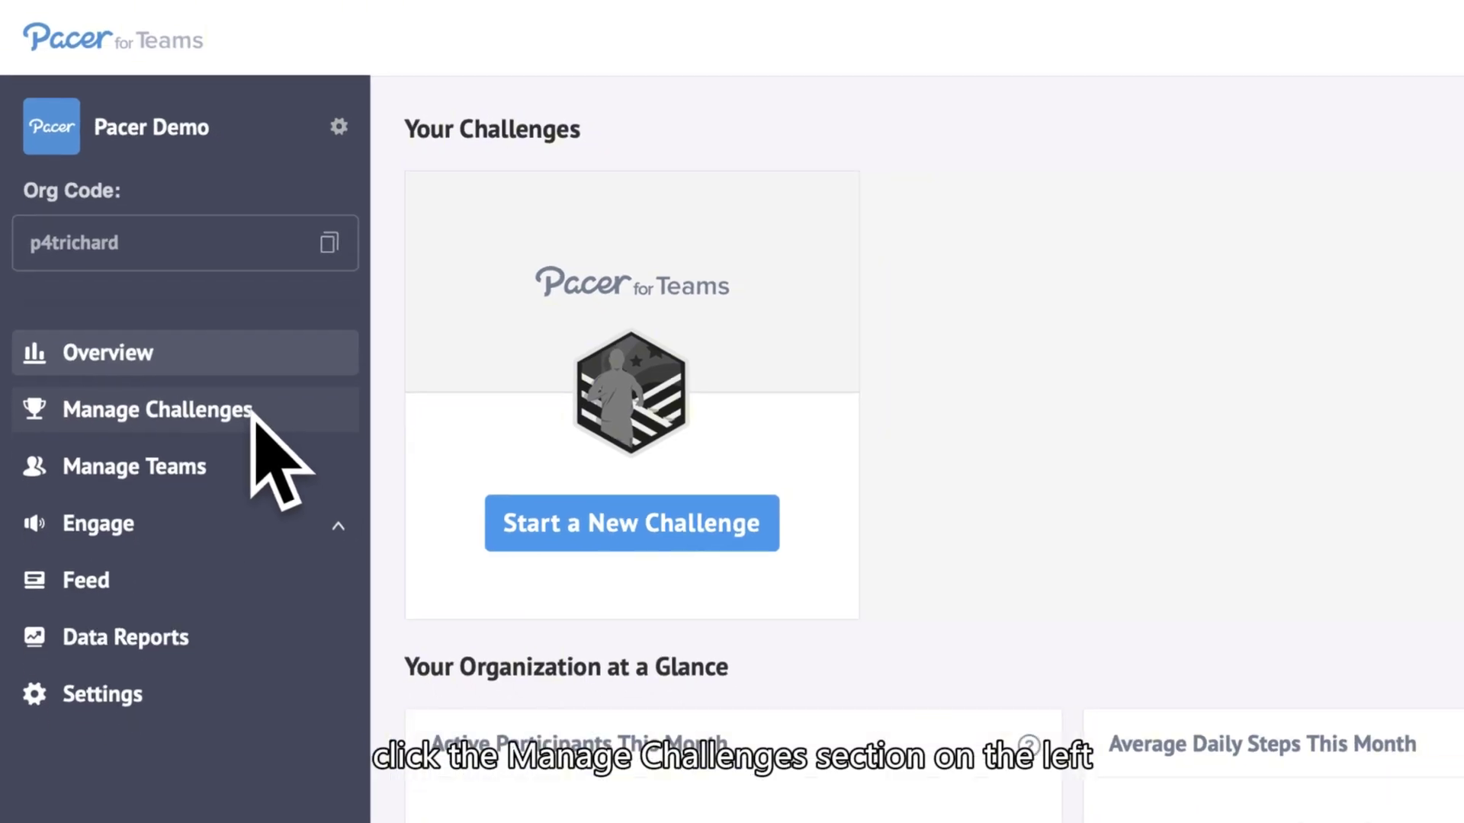
left_click(268, 441)
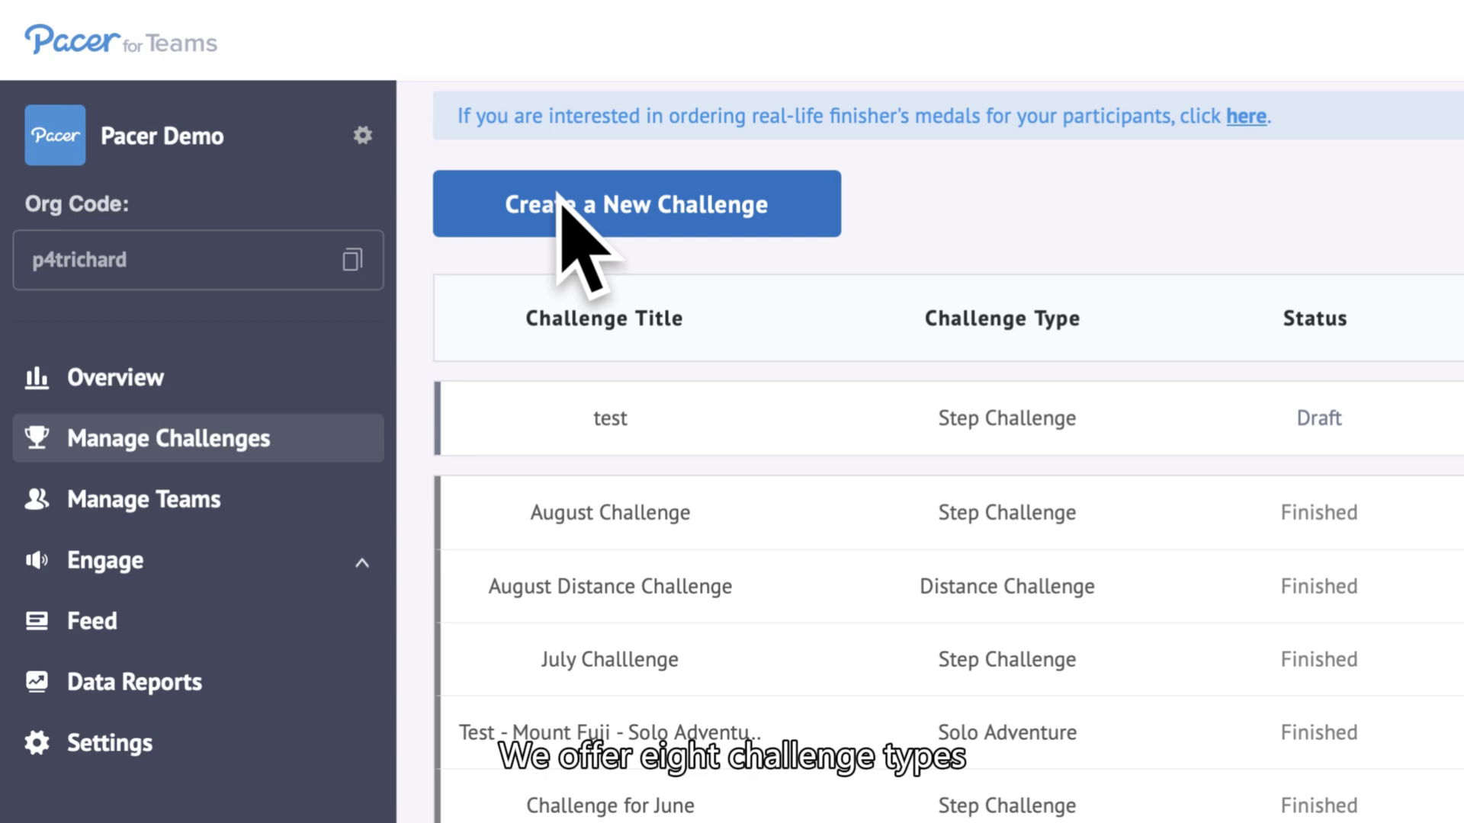
left_click(383, 139)
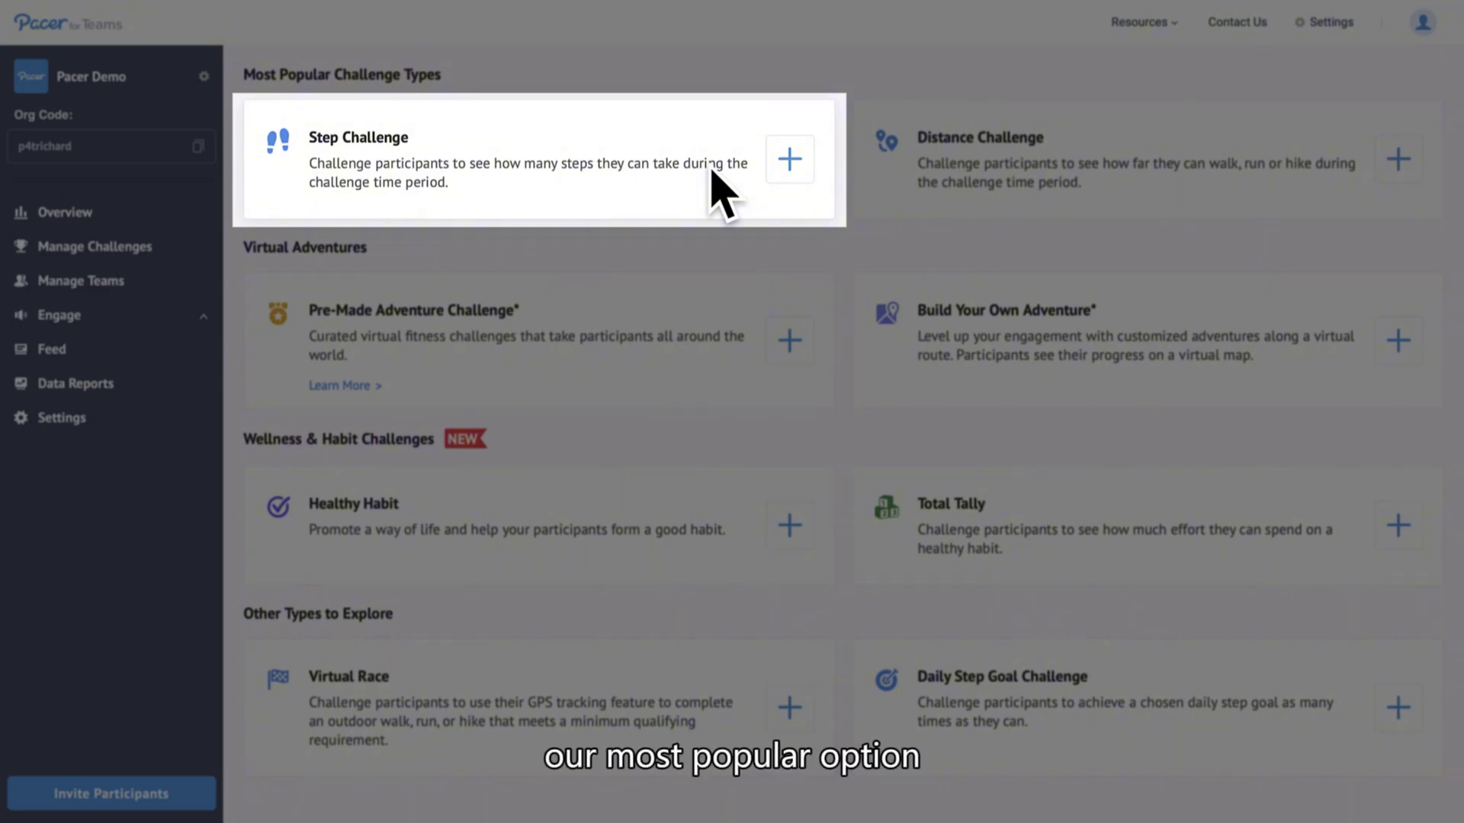
Create a Step Challenge titled 'New Year Challenge' running January 1–31, 2025.
left_click(713, 172)
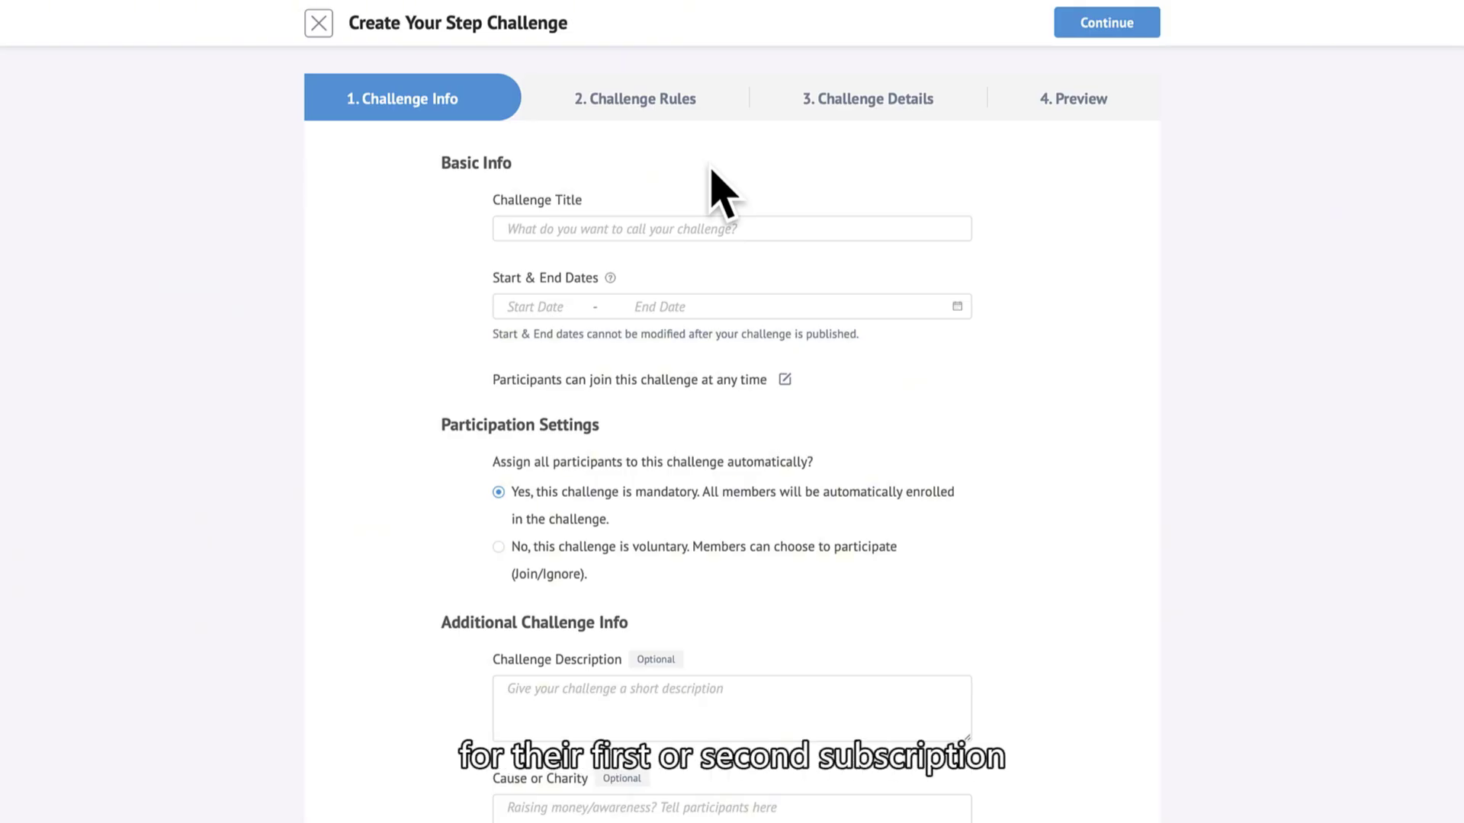
left_click(656, 229)
type("N")
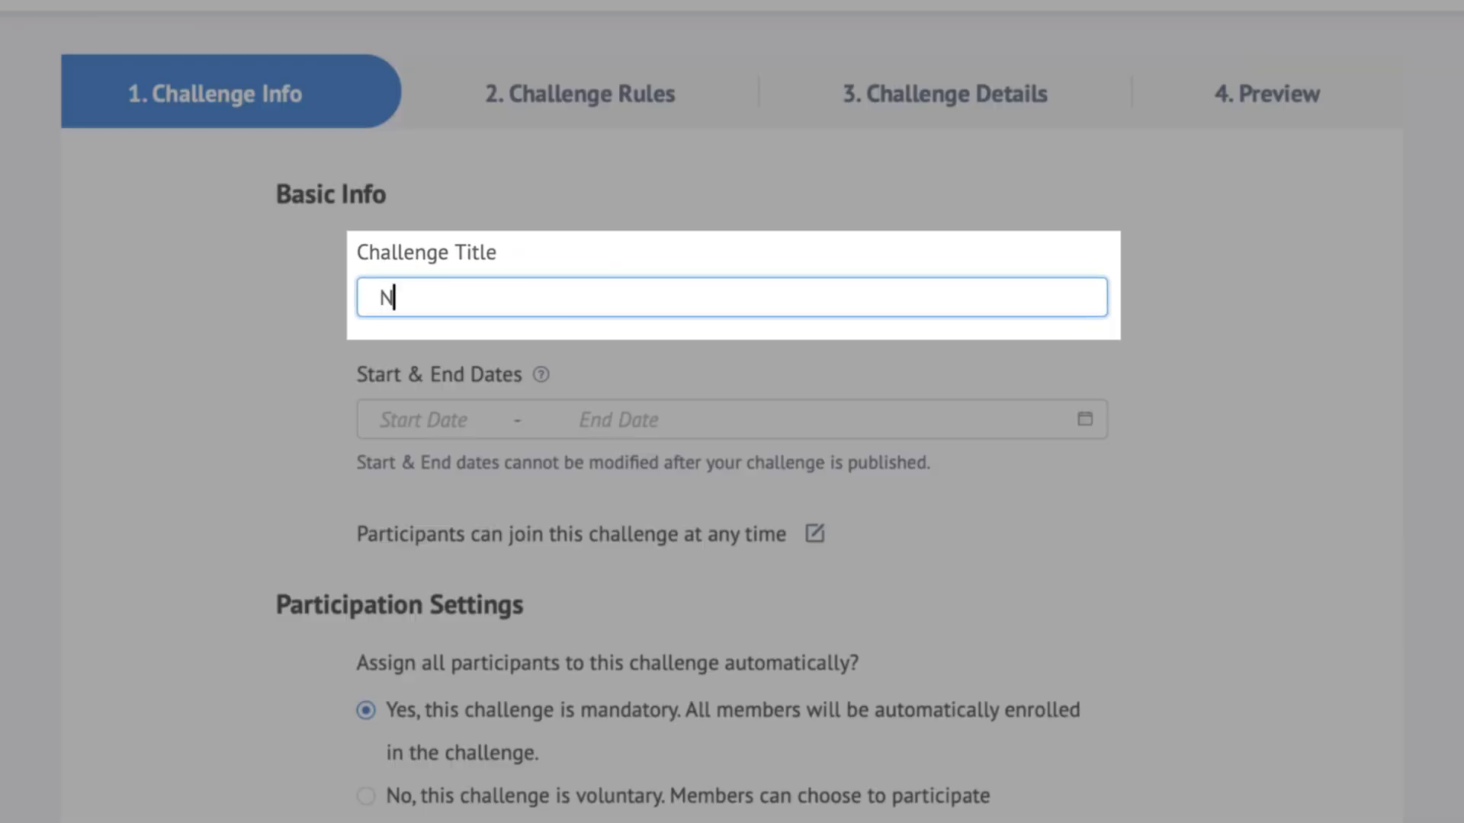
type("ew Year")
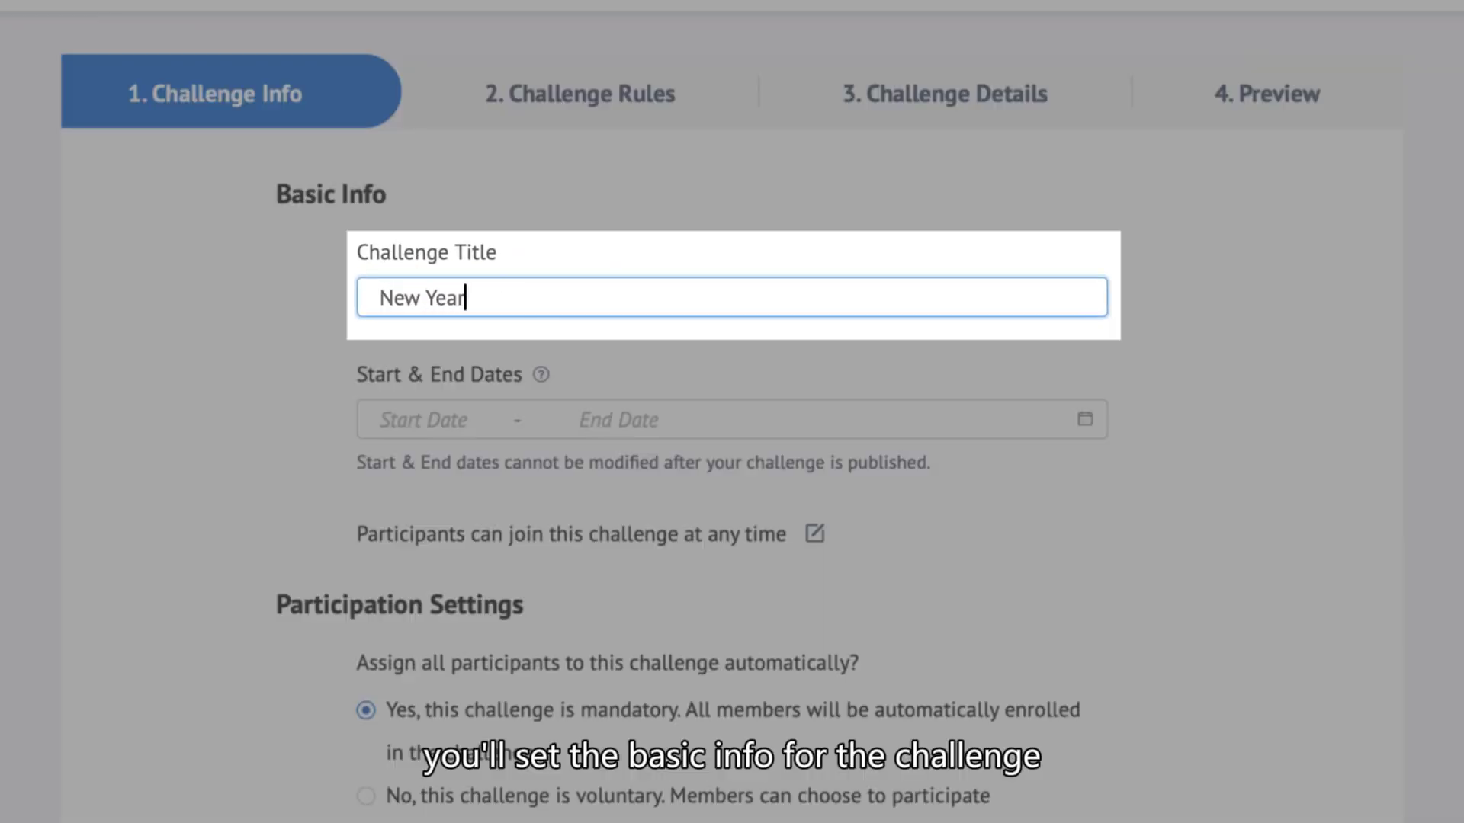
type(" Challenge")
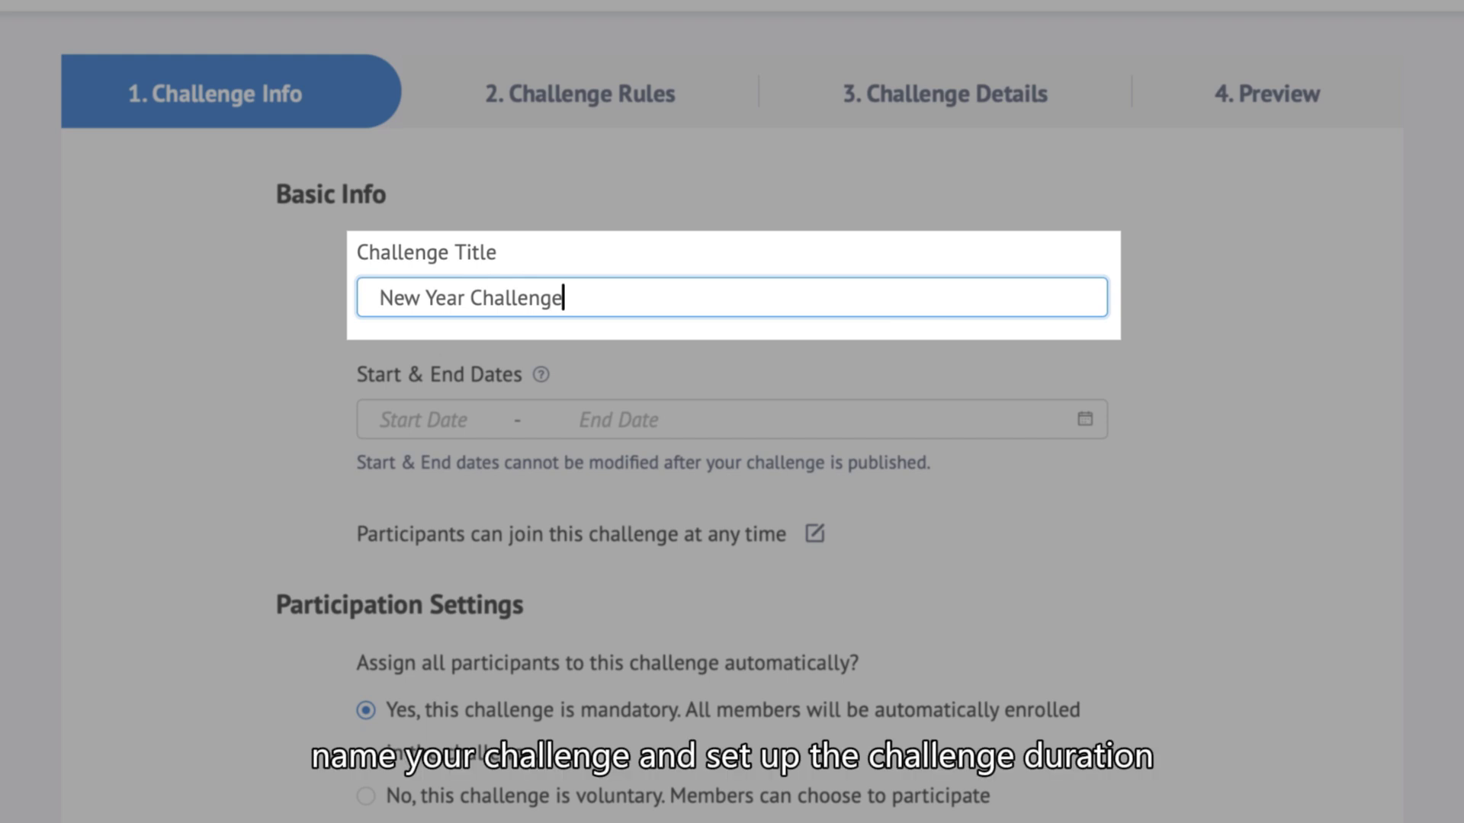
left_click(424, 422)
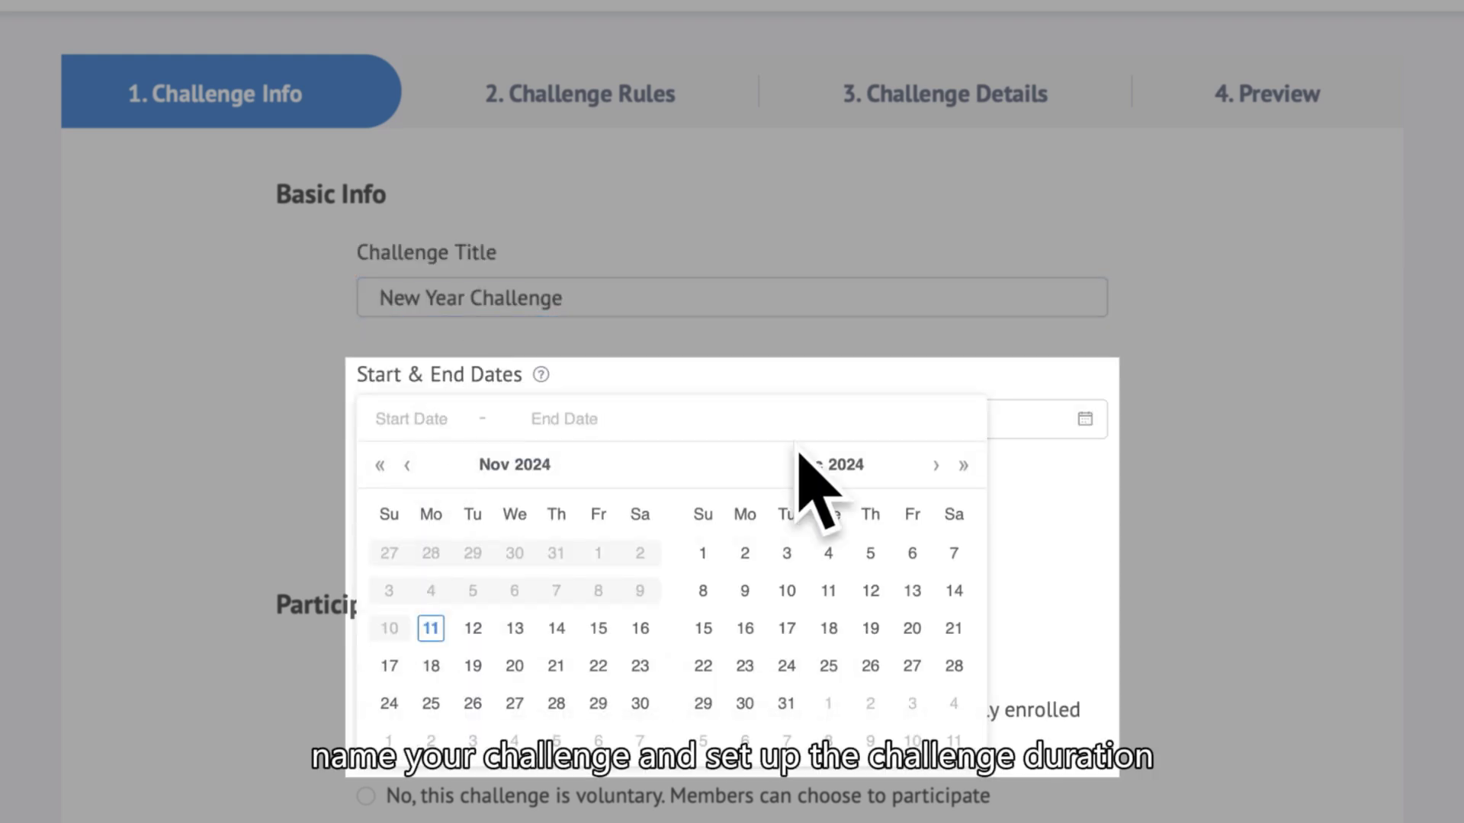
left_click(936, 466)
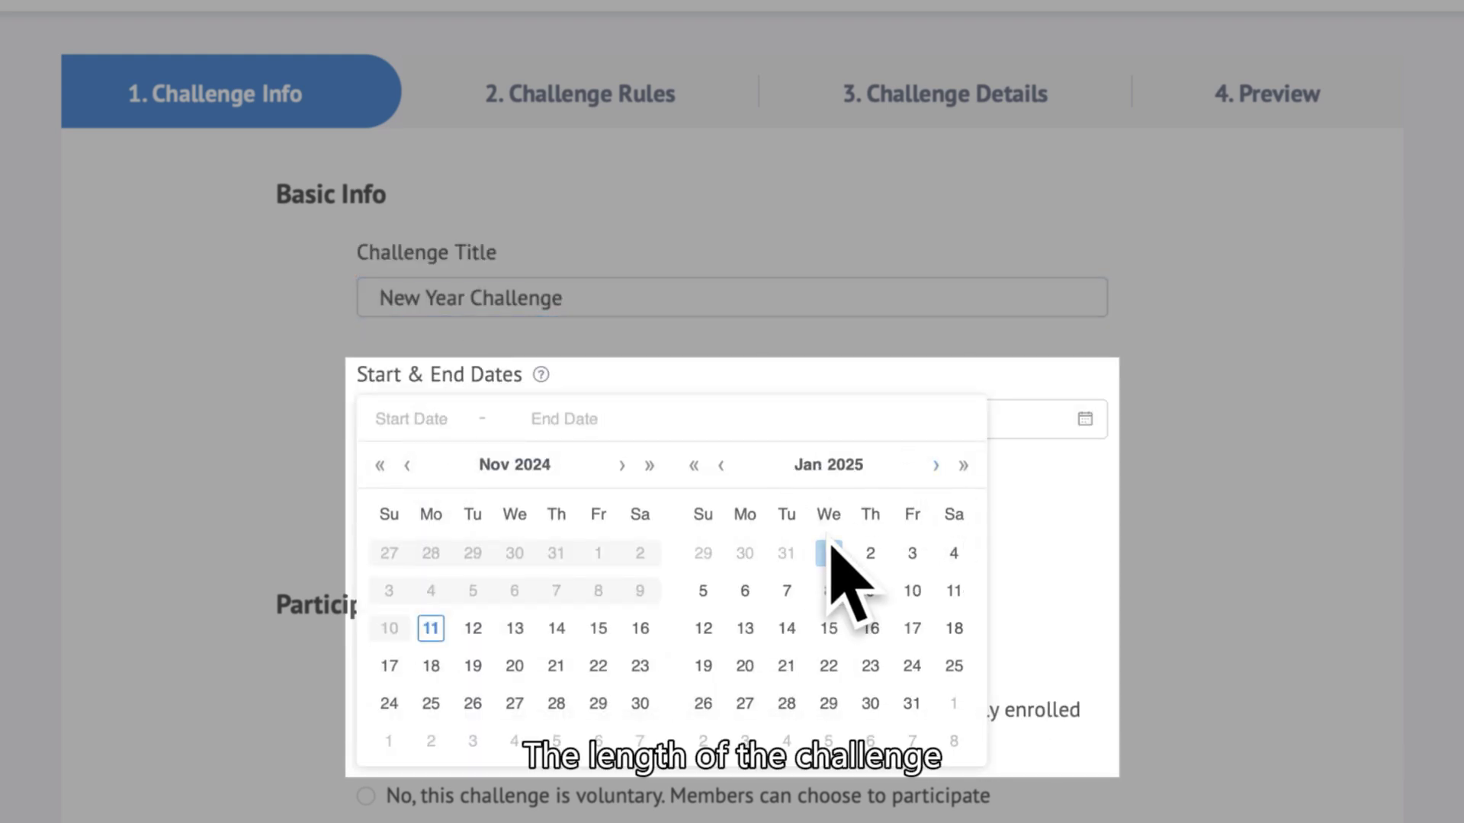
left_click(829, 550)
left_click(912, 703)
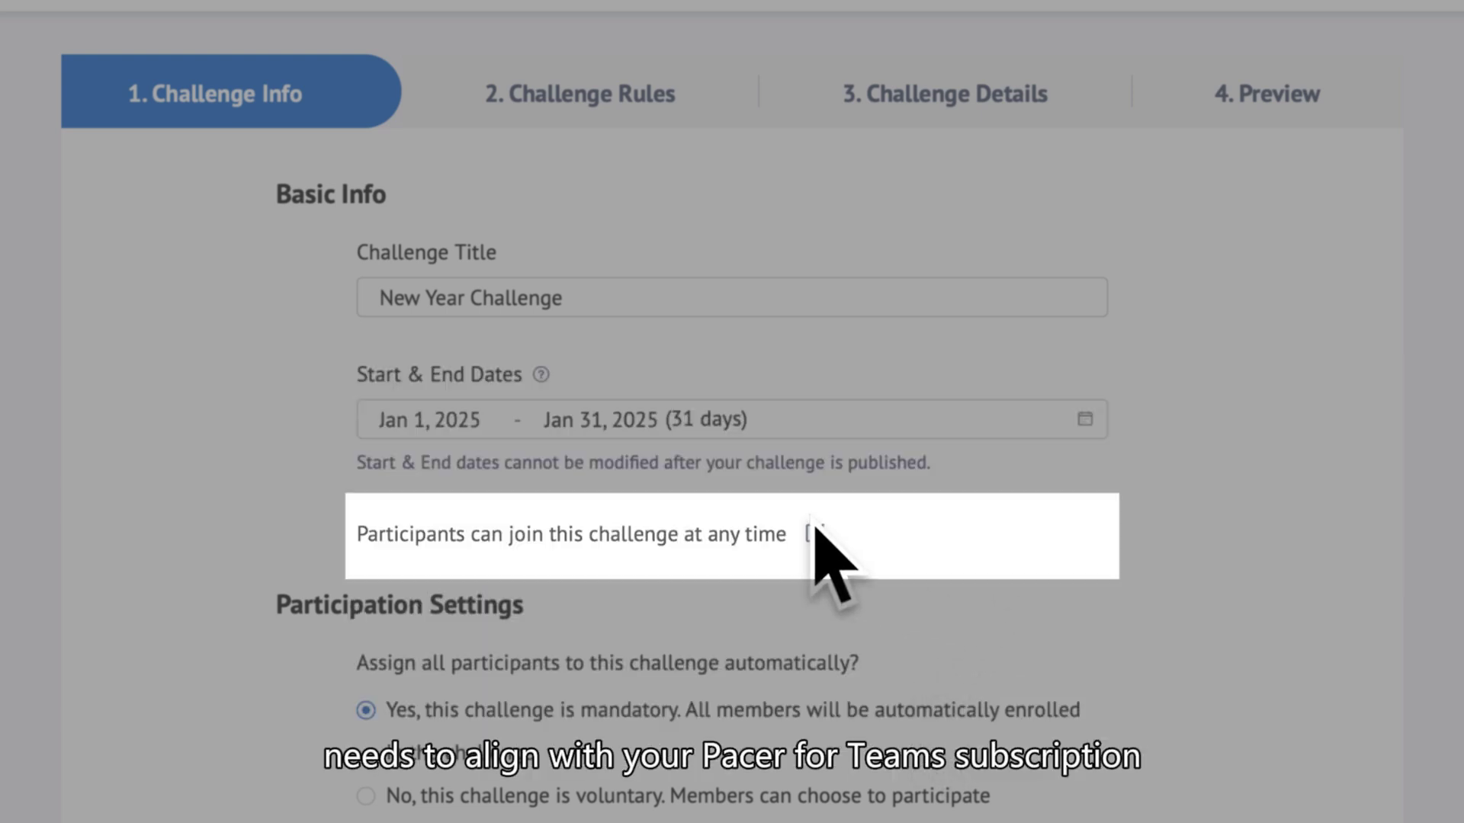
Allow participants to join at any time and review the participation setting.
left_click(814, 532)
left_click(831, 537)
left_click(820, 593)
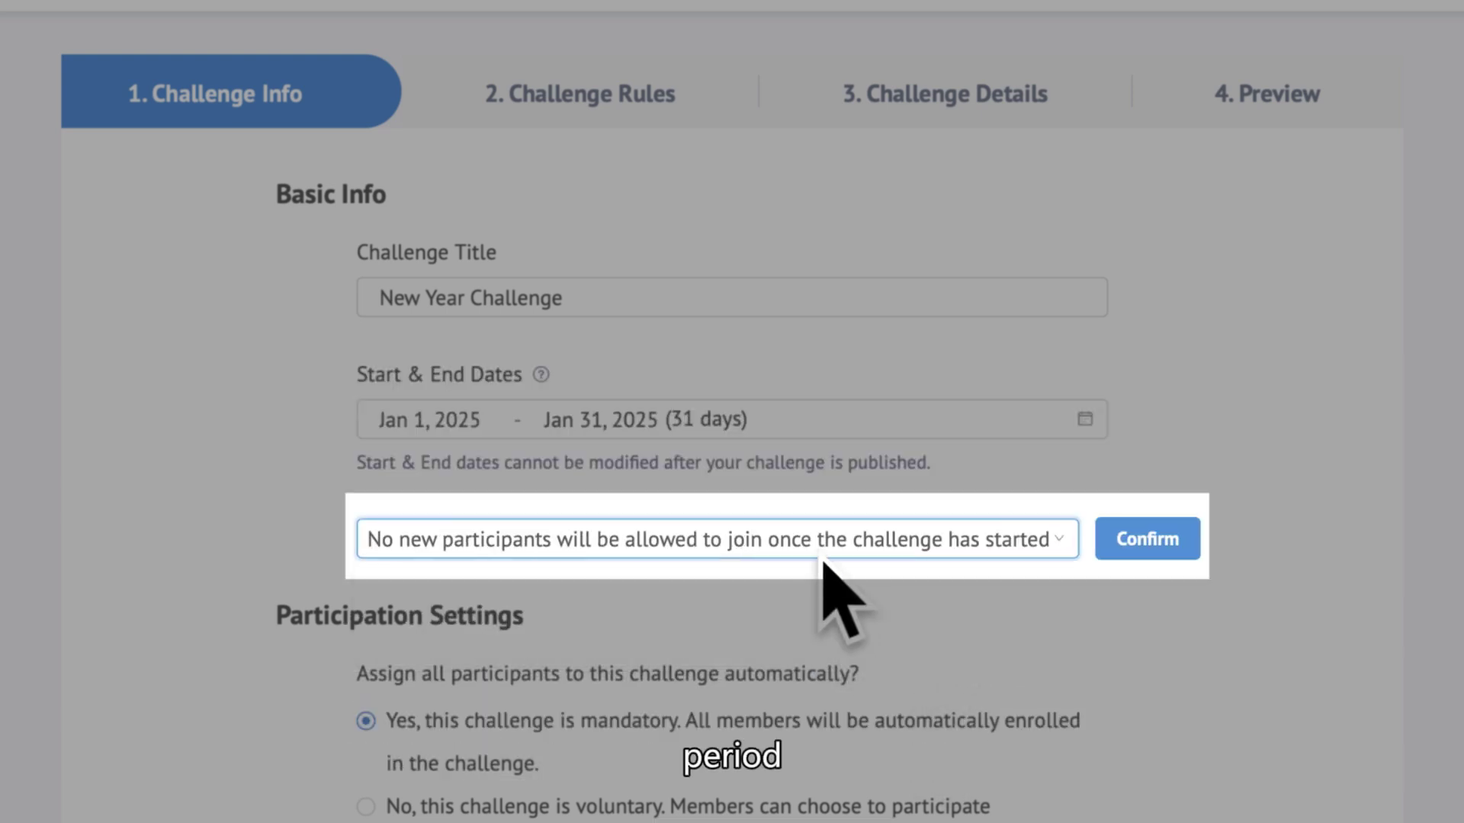
left_click(822, 553)
left_click(801, 638)
left_click(1054, 545)
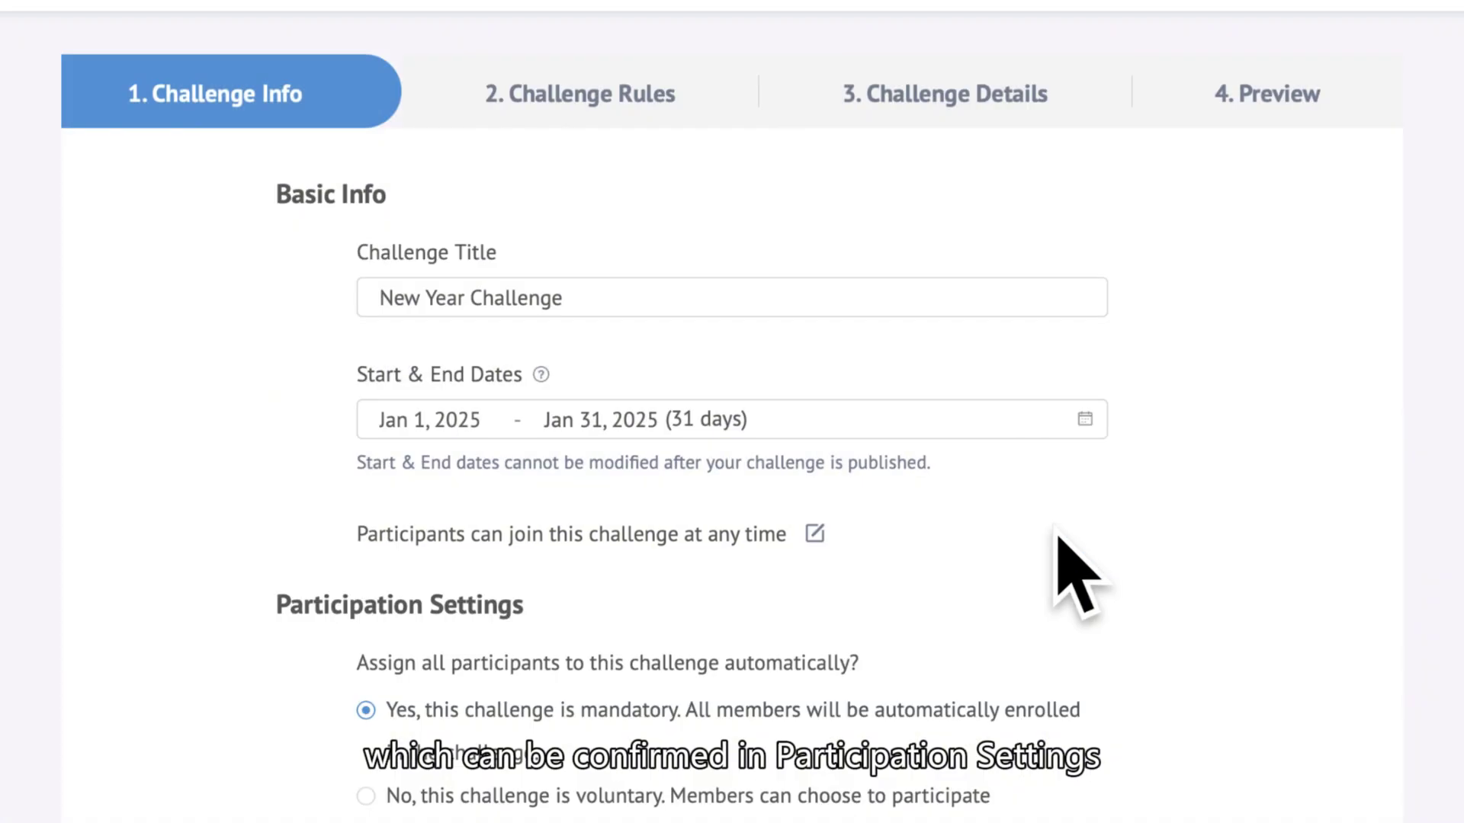
scroll(856, 712, "down", 2)
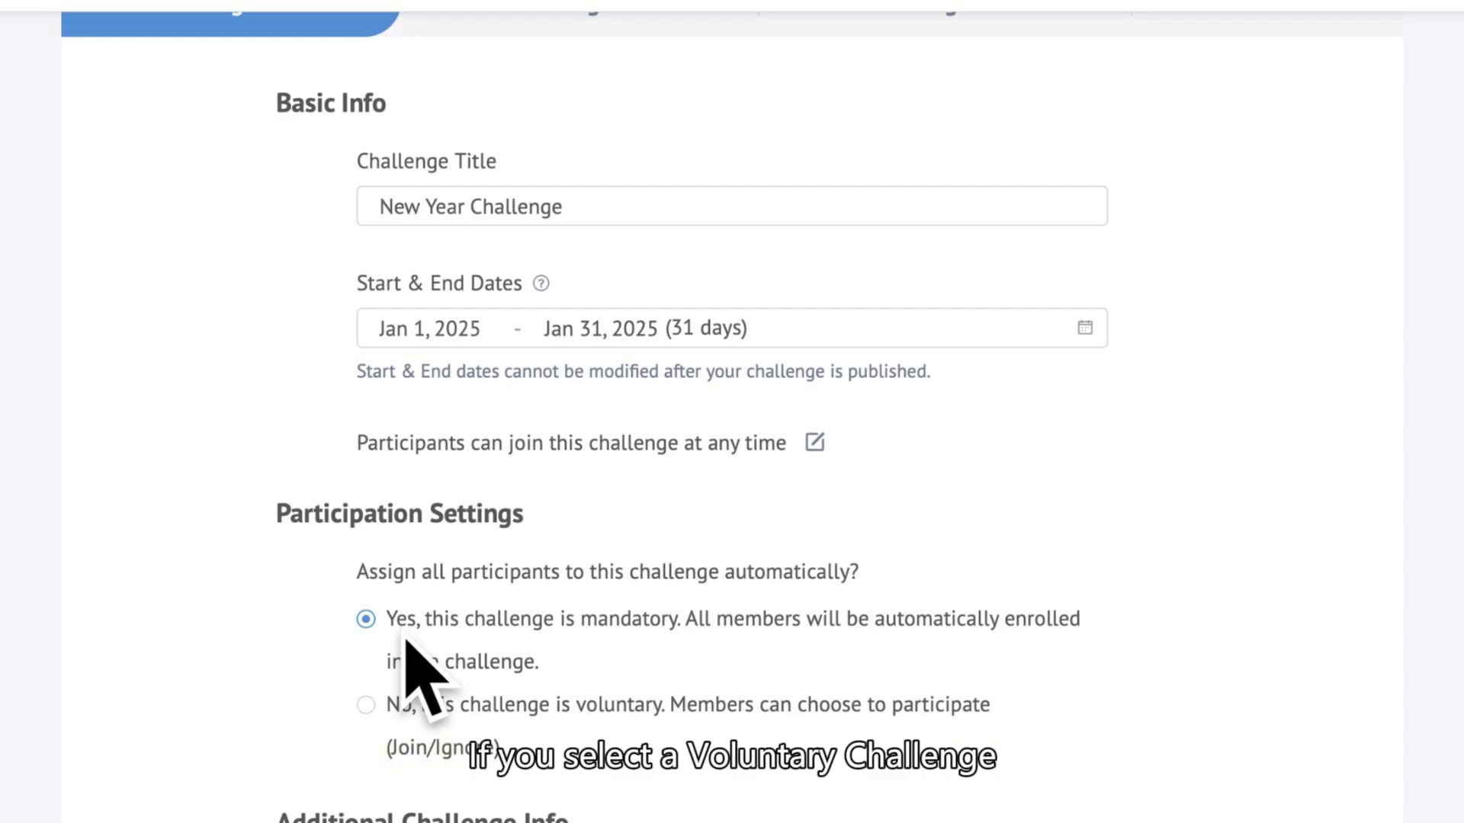
left_click(366, 705)
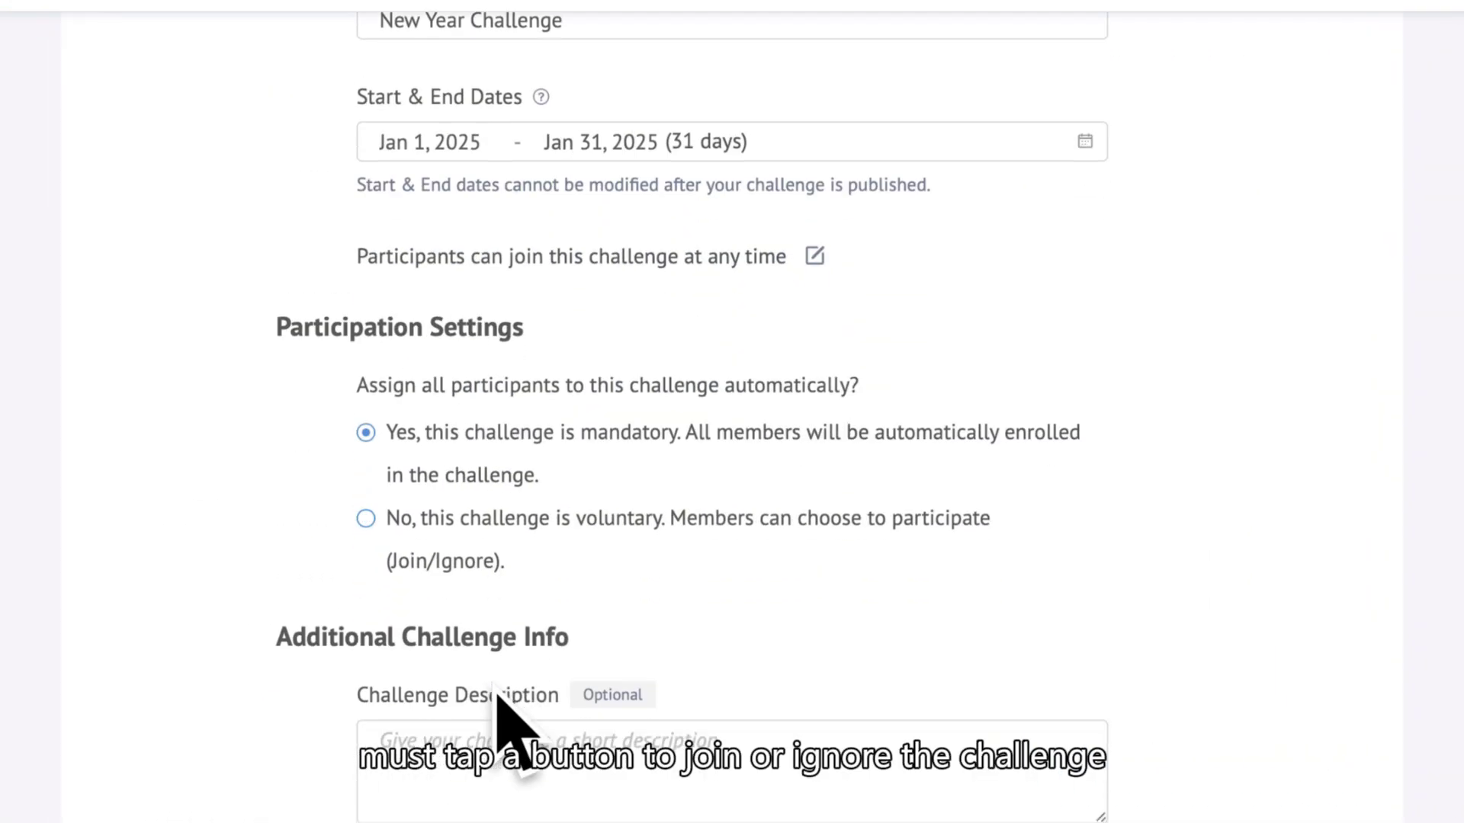
scroll(504, 709, "down", 2)
On Challenge Rules, keep team ranking set to Total Team Steps.
left_click(915, 750)
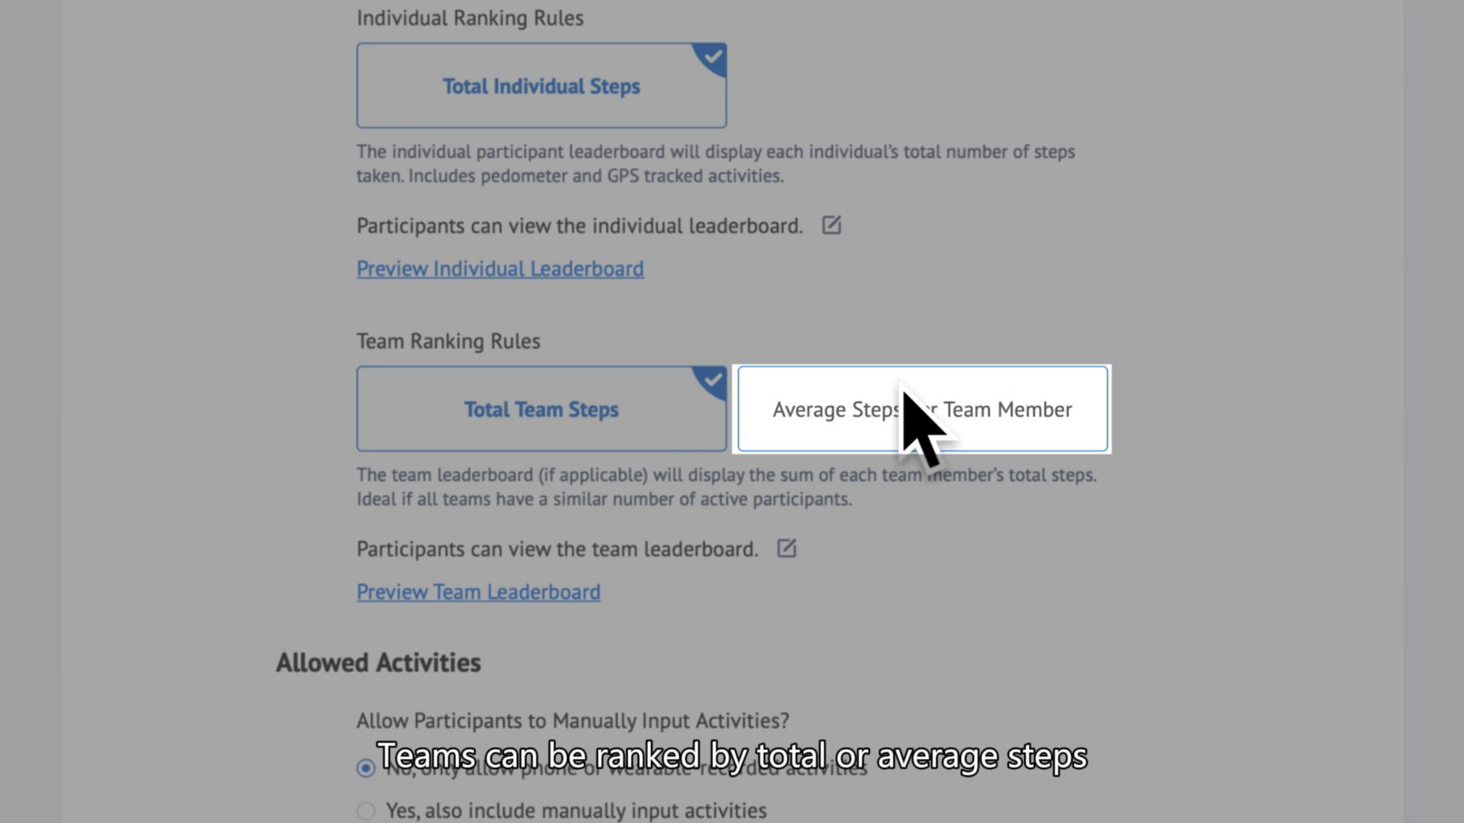
left_click(915, 420)
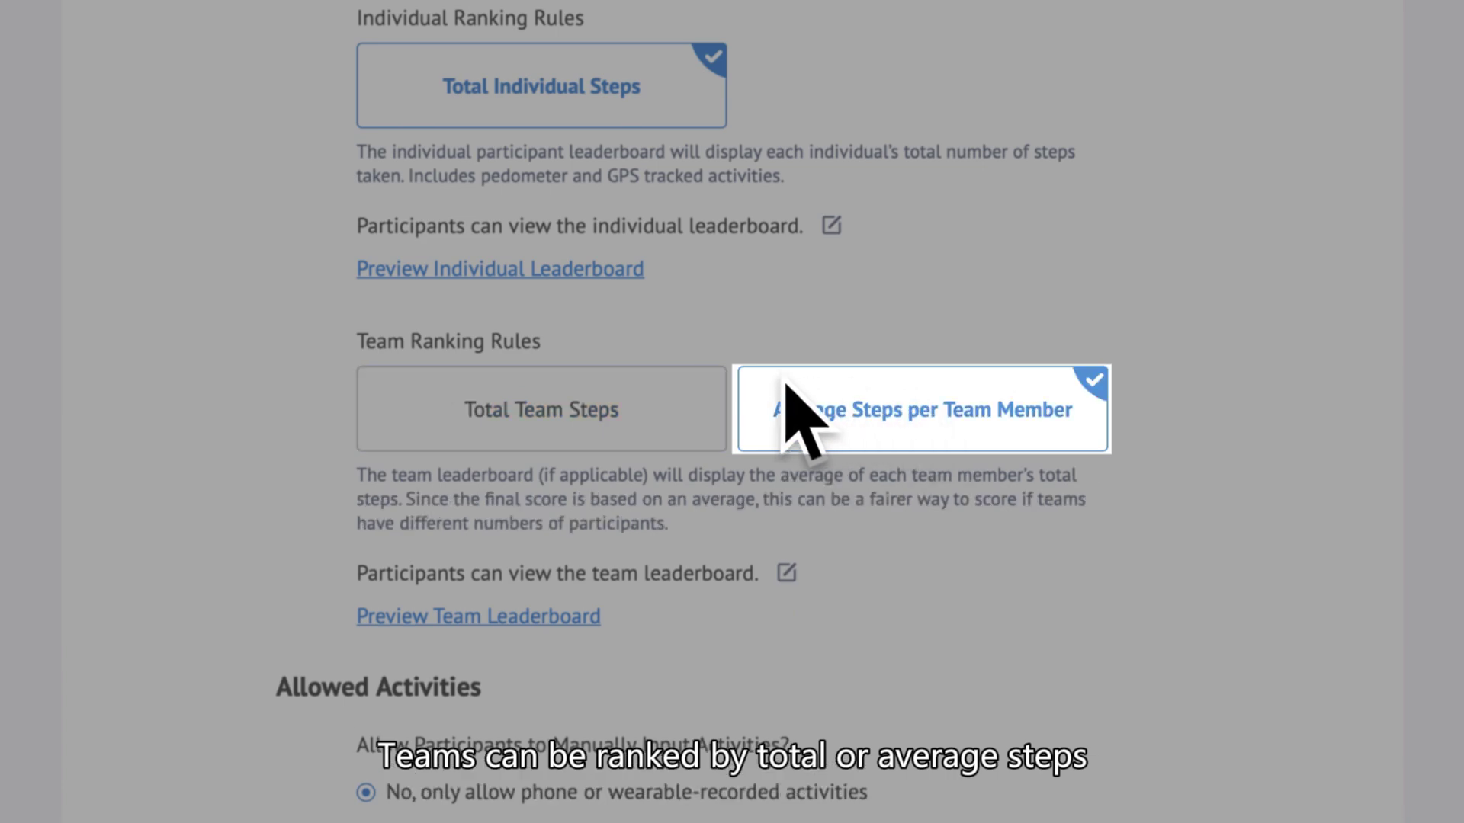
left_click(616, 403)
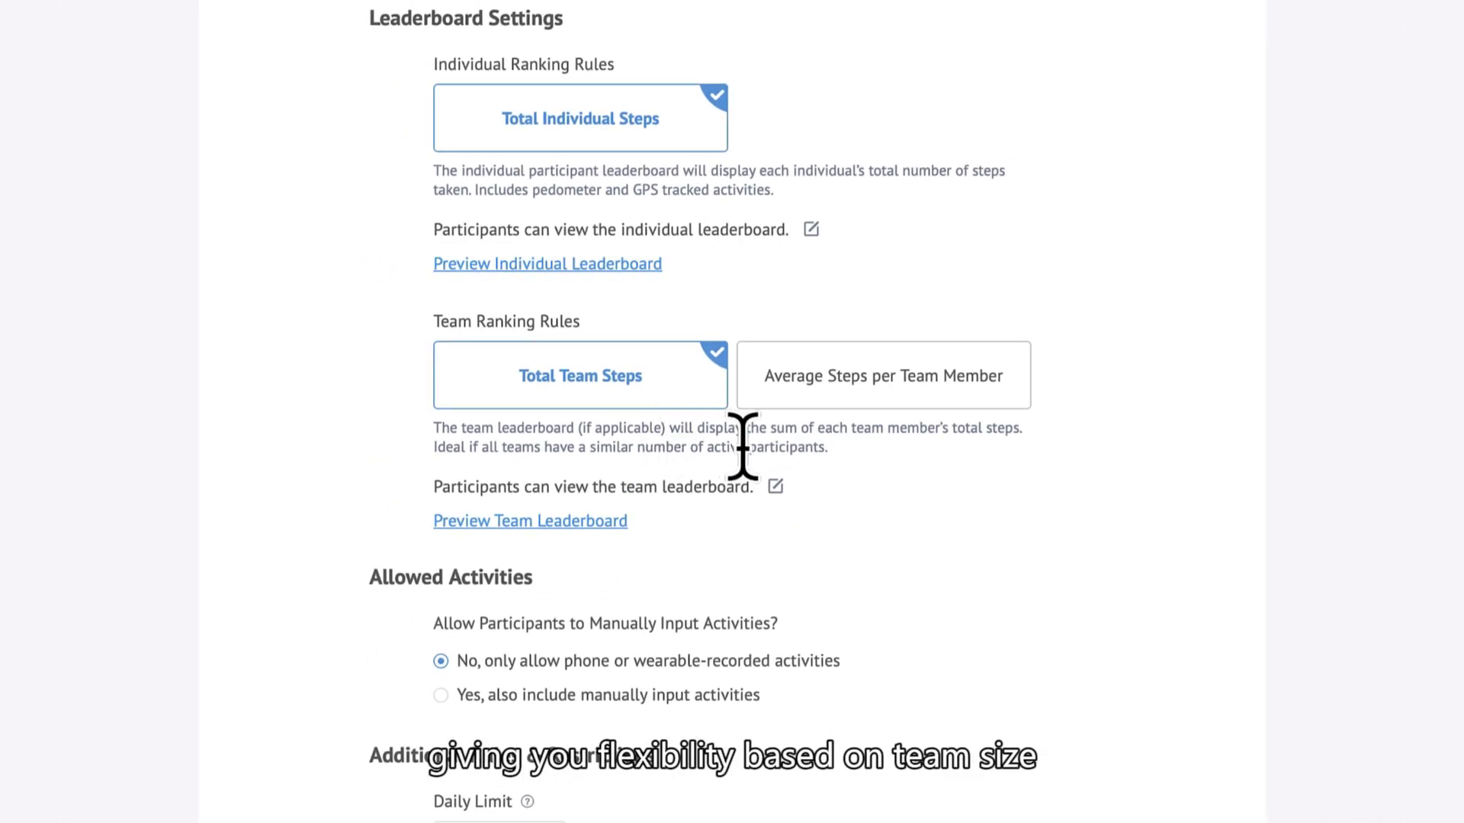
Keep both the team and individual leaderboards visible to participants.
left_click(786, 573)
left_click(777, 483)
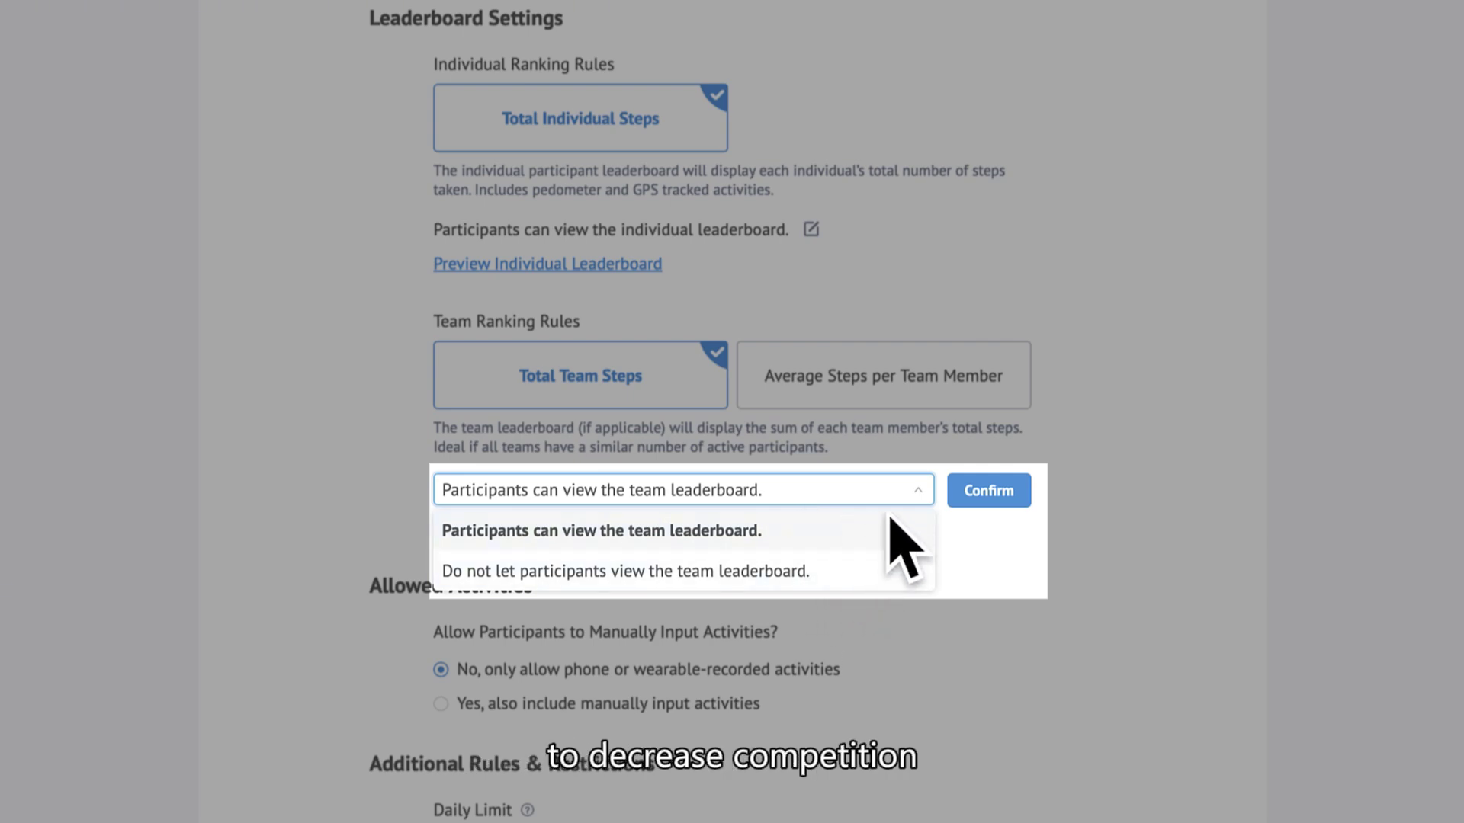
left_click(980, 490)
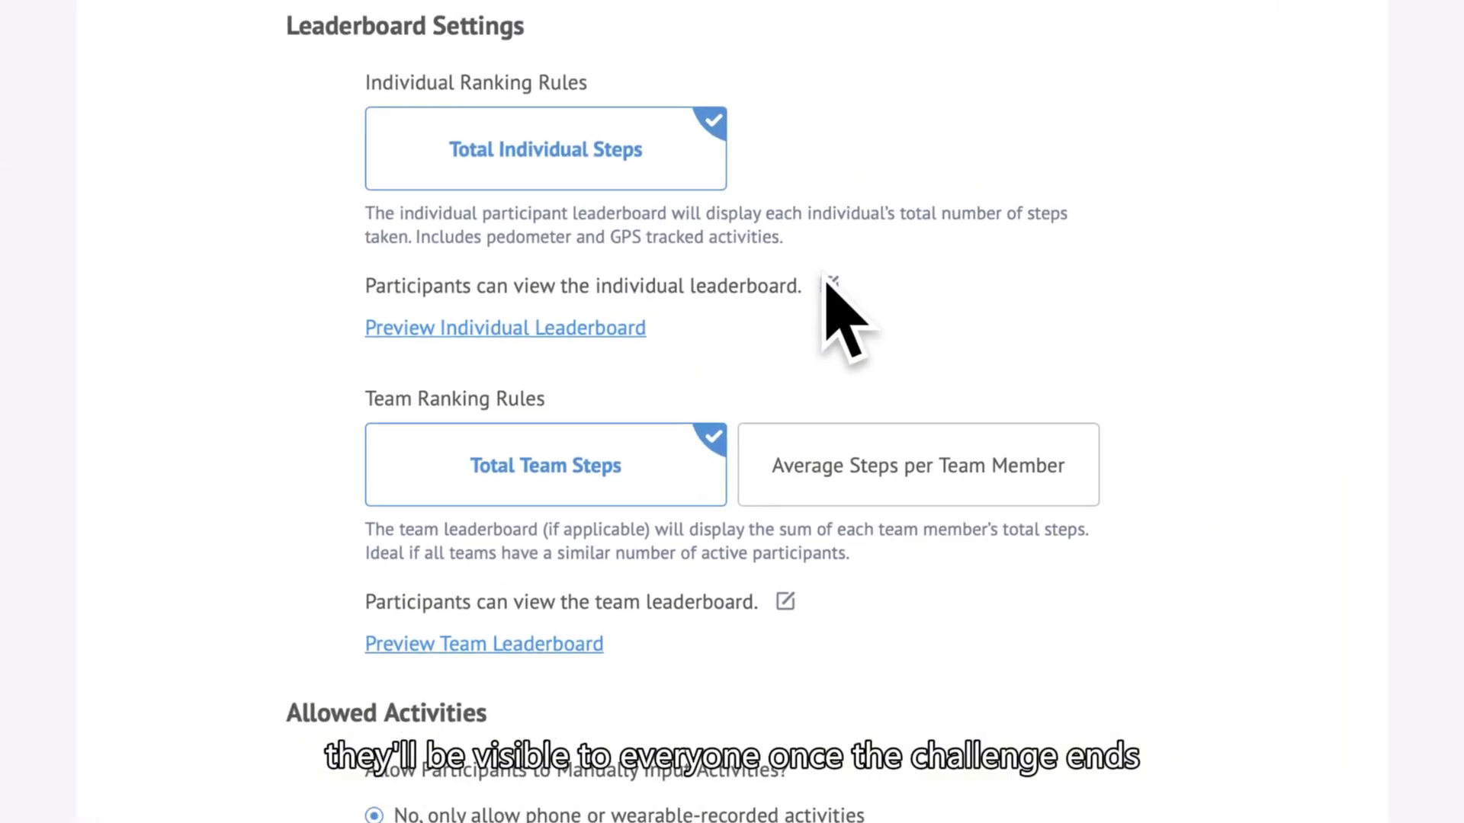
left_click(810, 212)
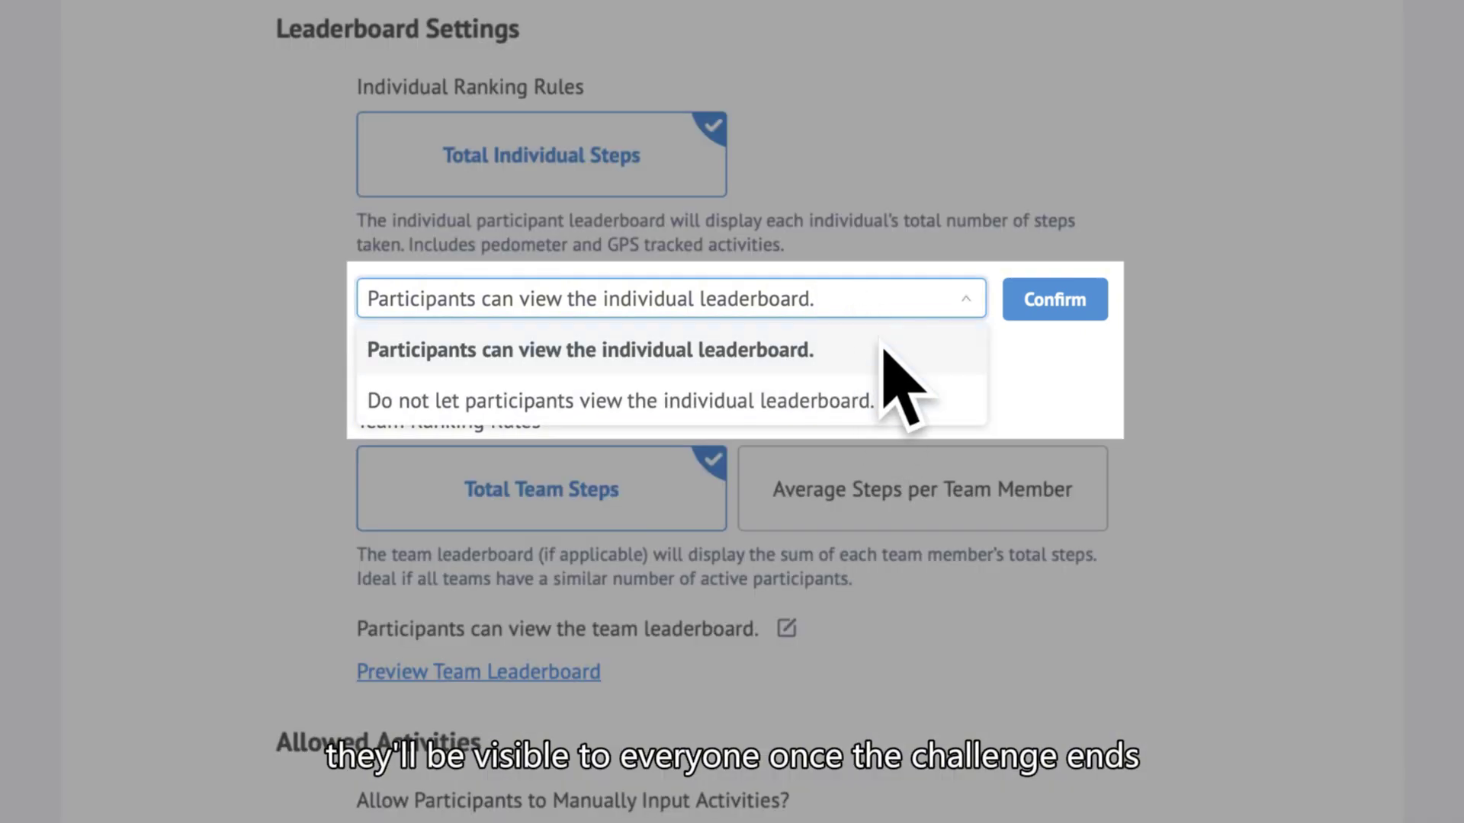
left_click(1041, 301)
Change the challenge's daily step limit to 40,000 steps.
scroll(900, 427, "down", 4)
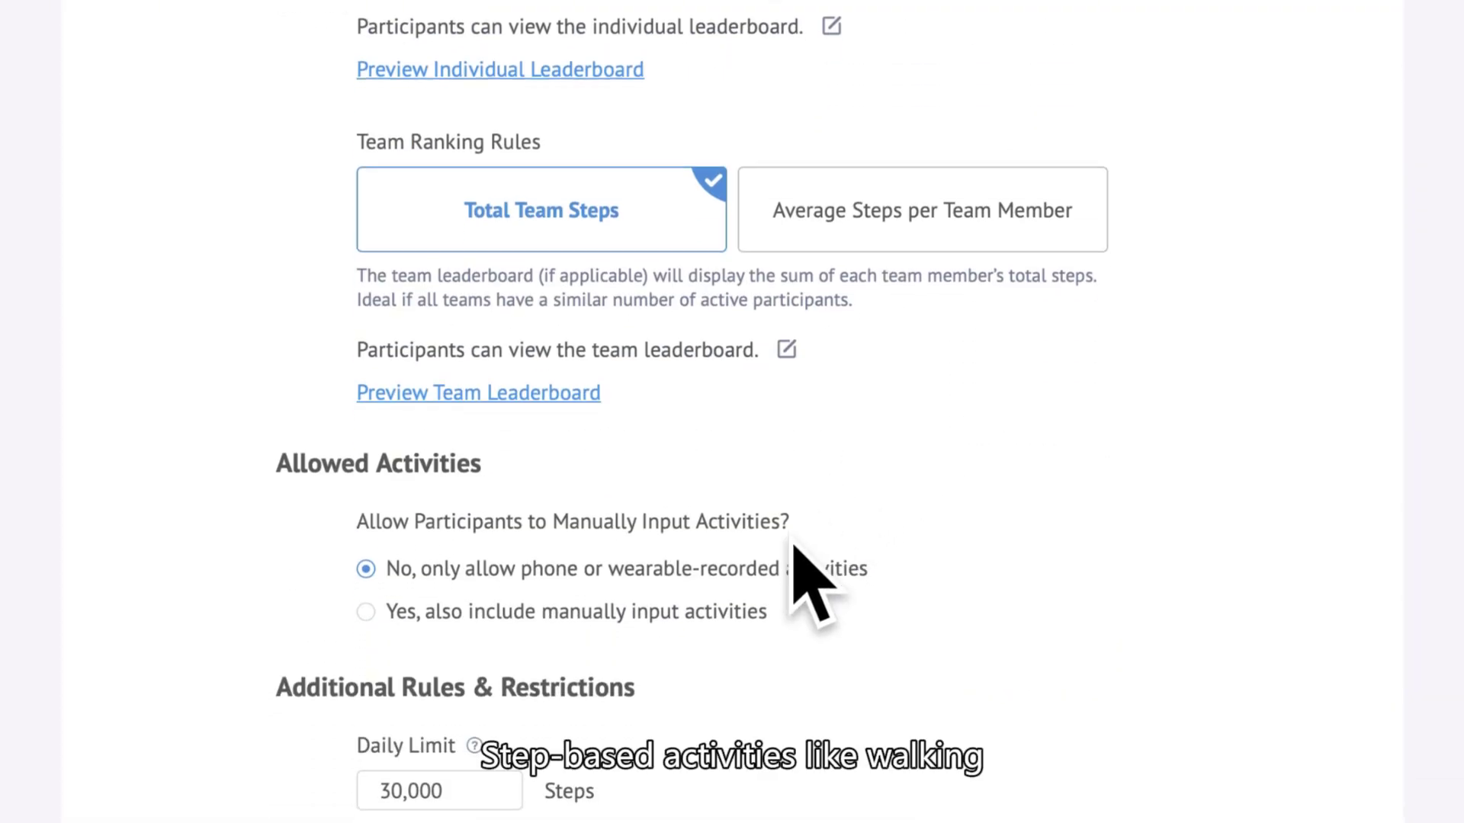
scroll(808, 579, "down", 3)
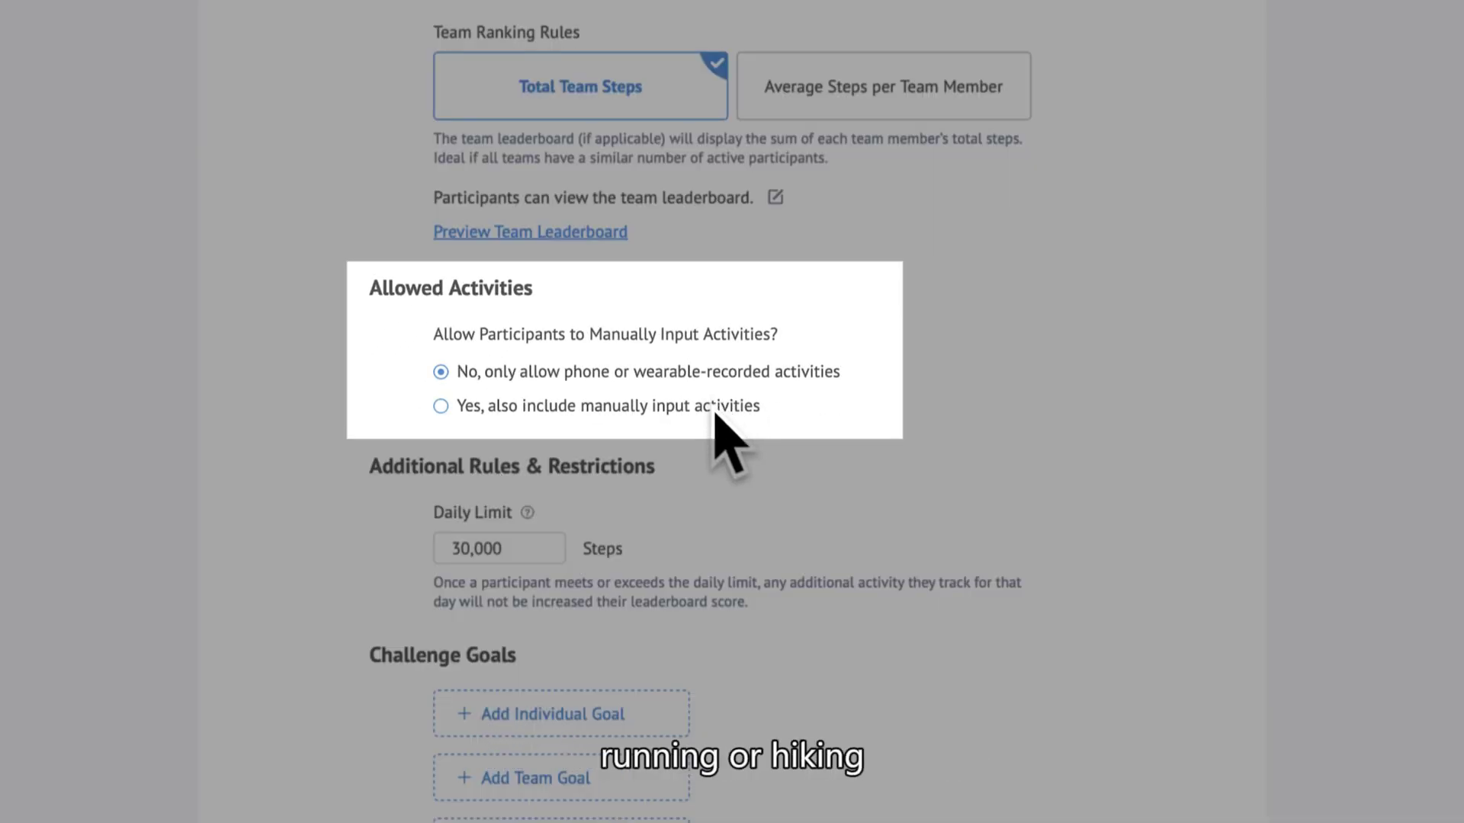
left_click(716, 411)
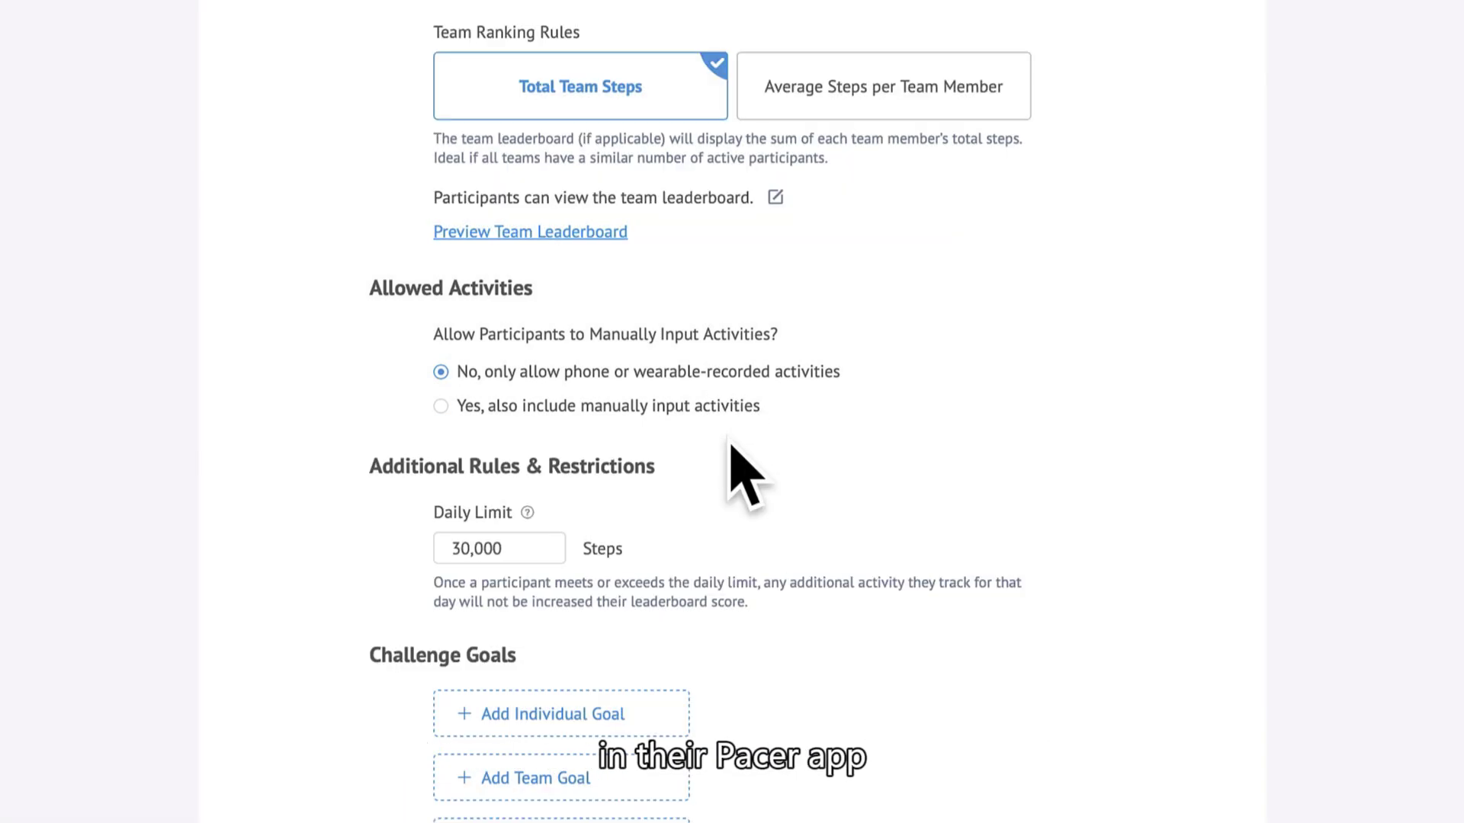
scroll(687, 458, "down", 2)
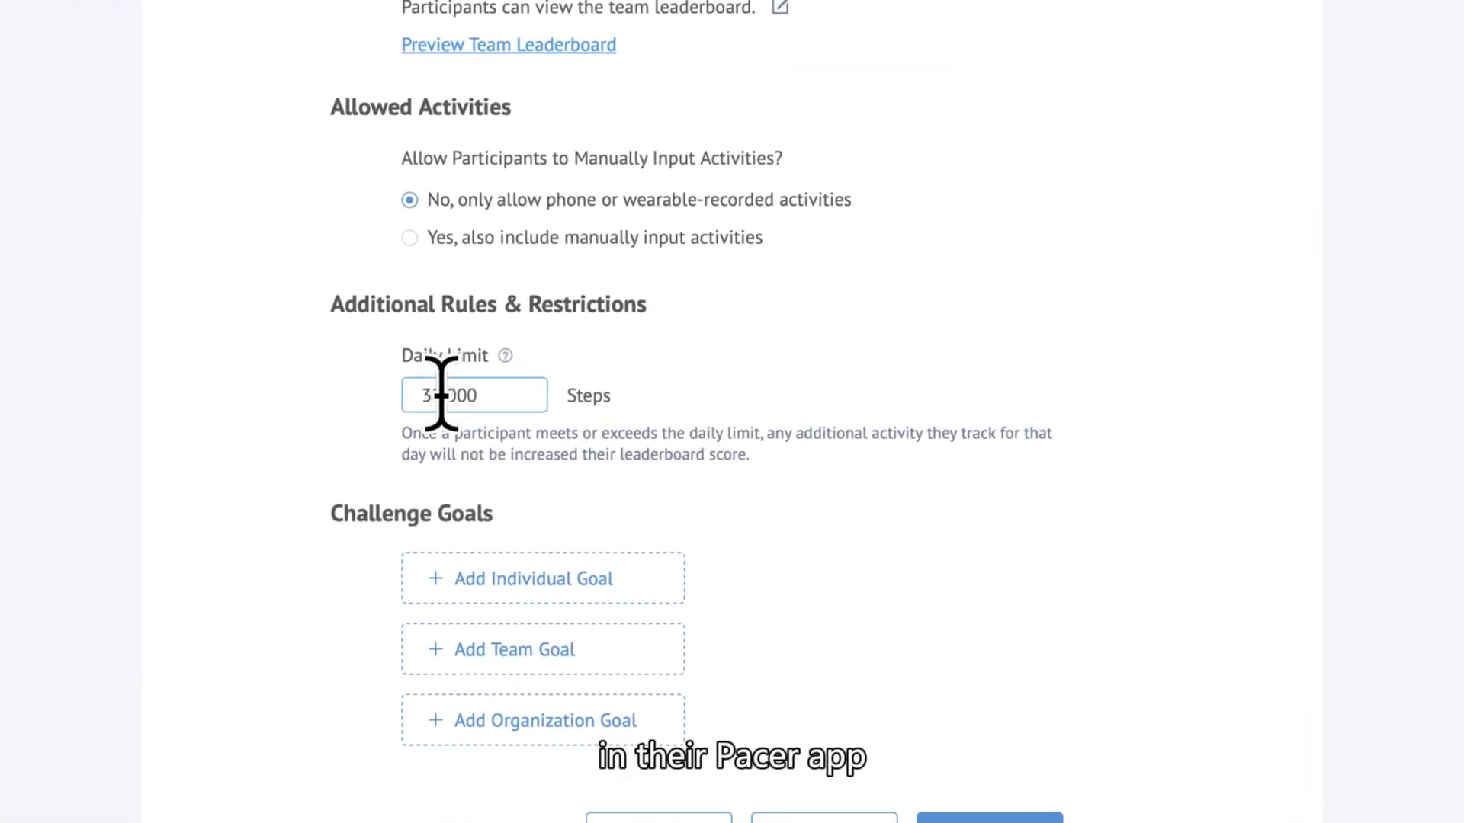
left_click(470, 406)
key("BackSpace")
key("BackSpace")
type("4")
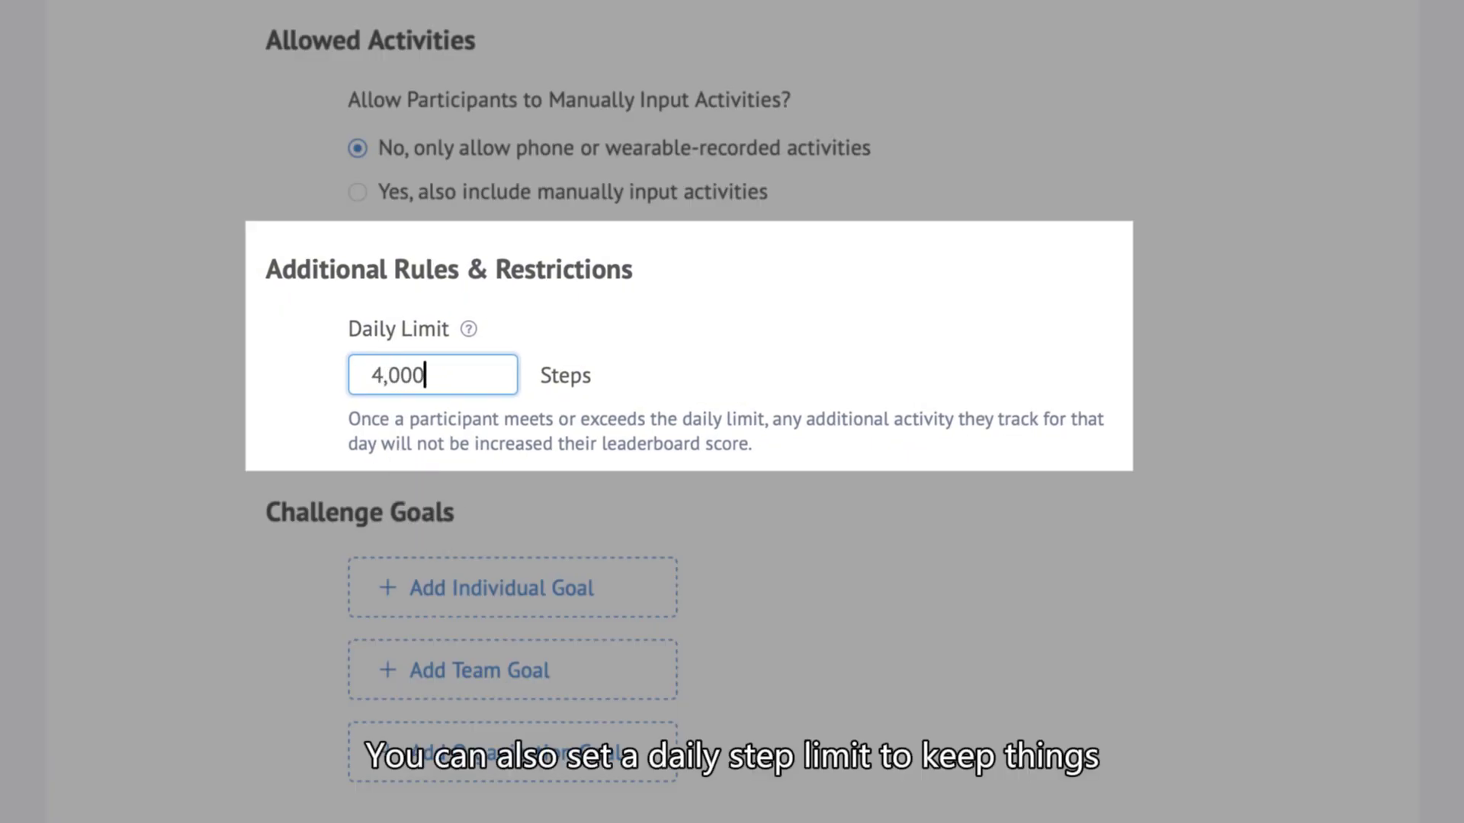
type("0")
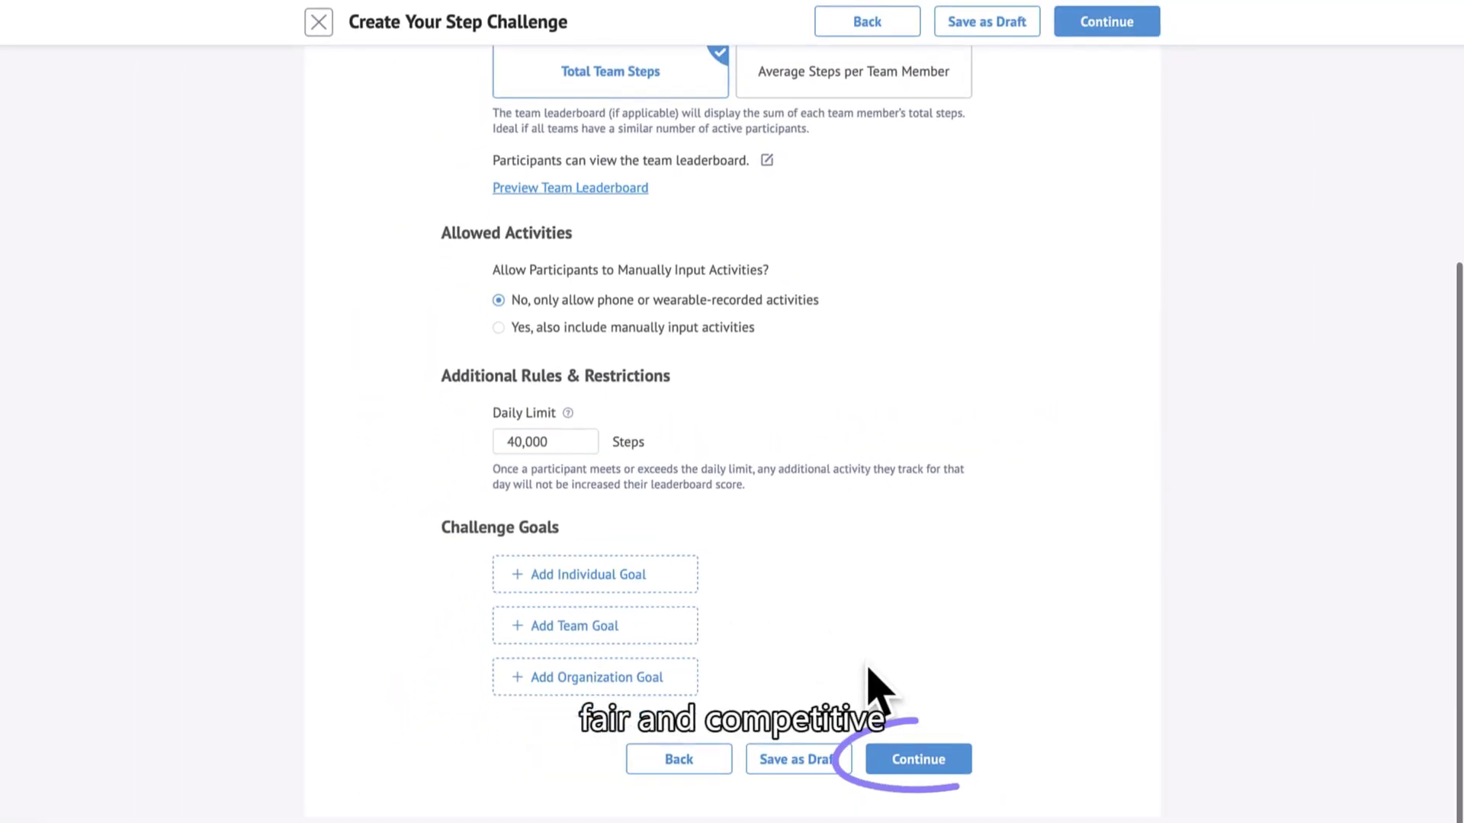
On the details step, set the challenge icon to the trophy shield.
left_click(912, 759)
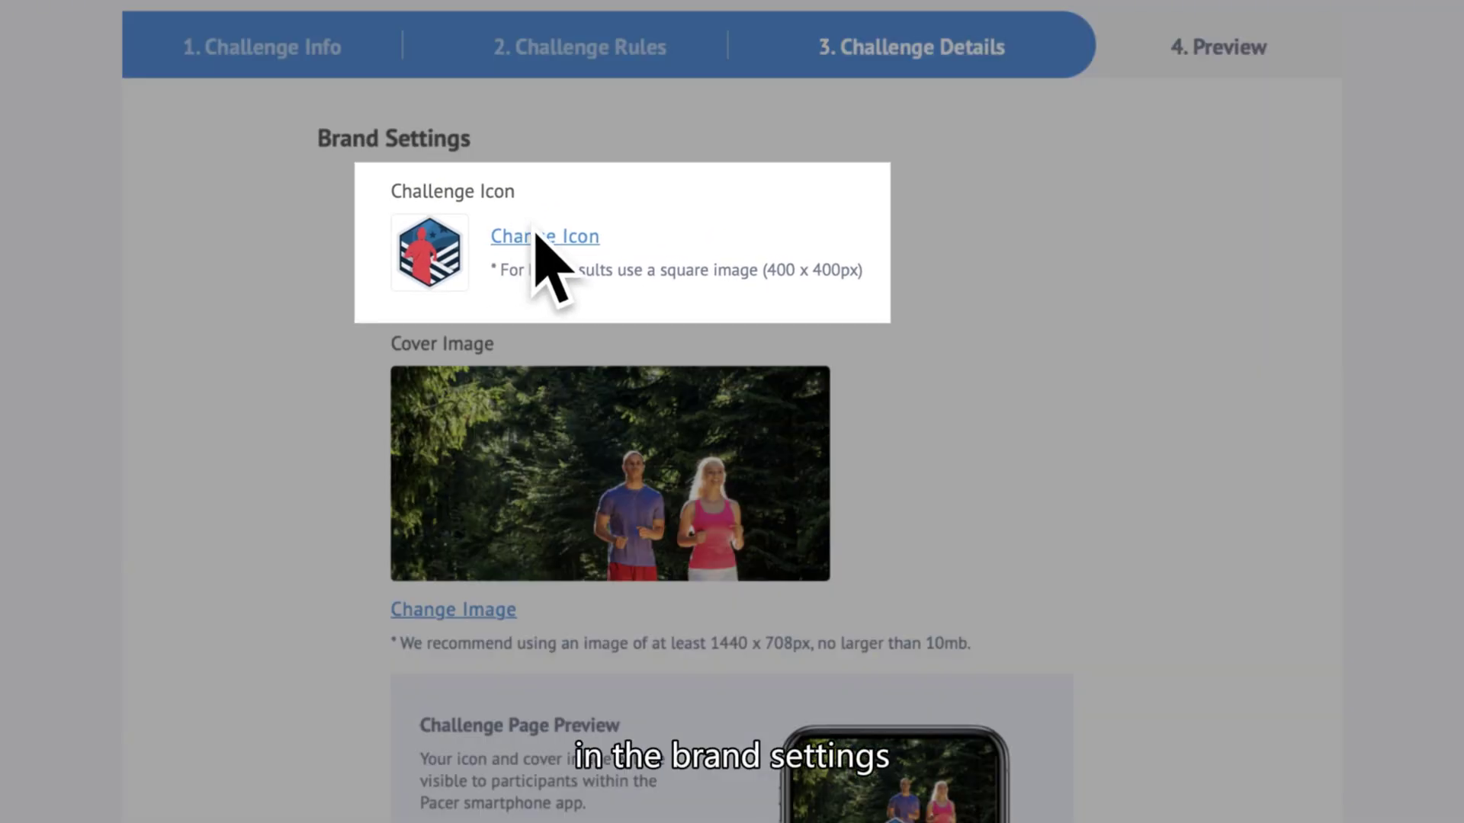
left_click(536, 236)
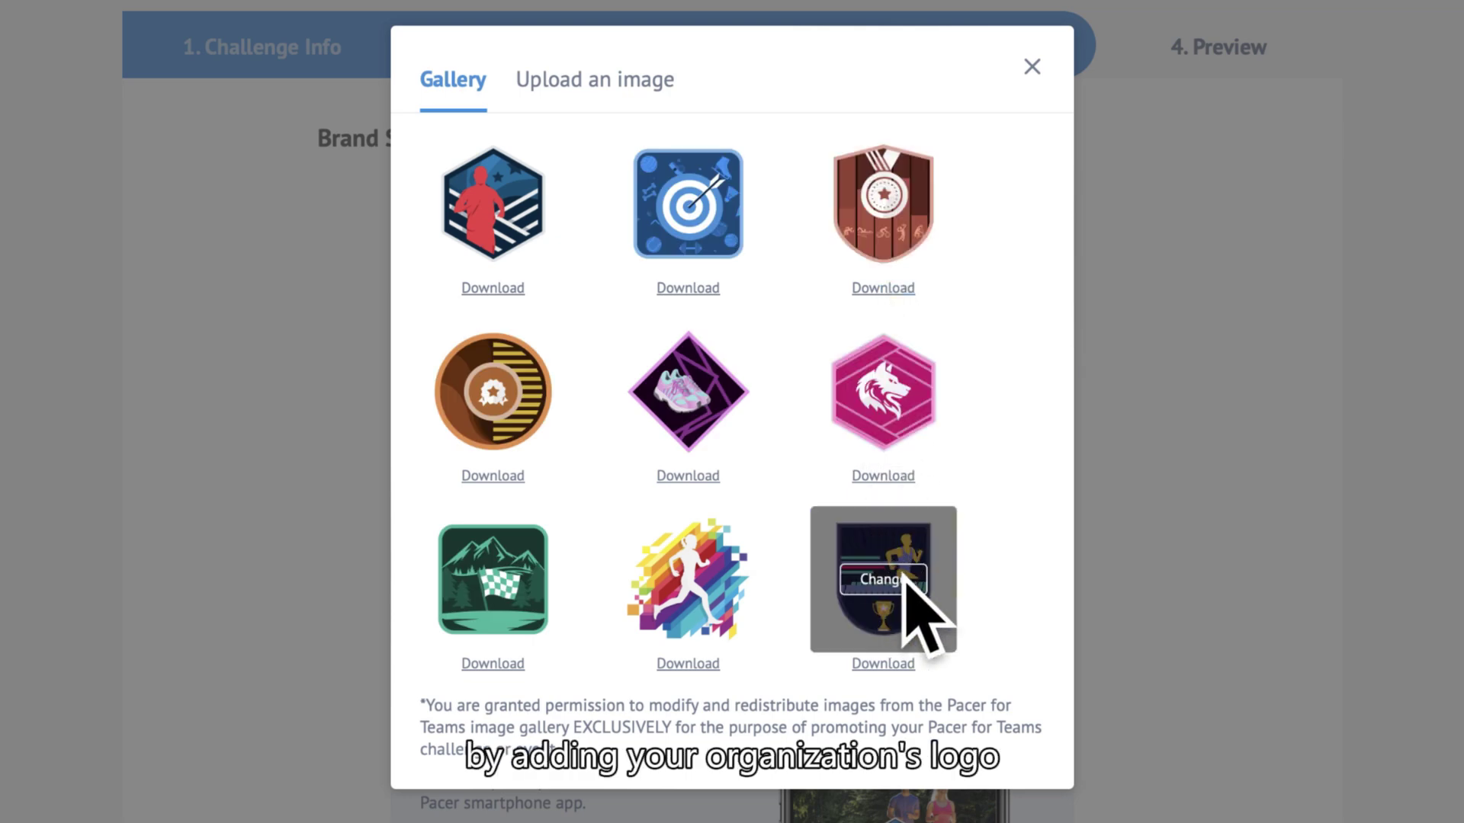
left_click(900, 641)
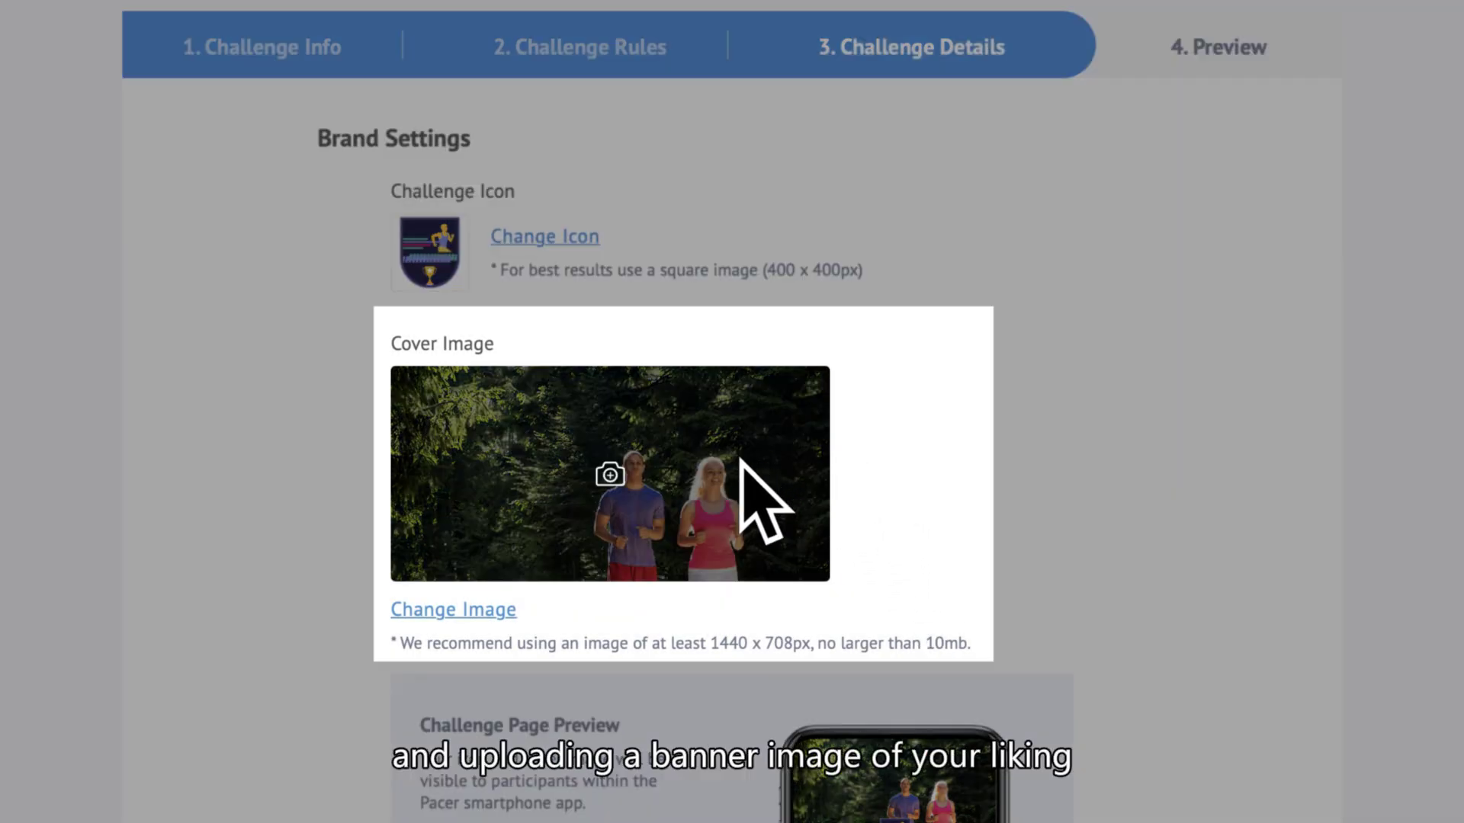
Use the snowy mountain photo as the cover image and continue to Preview.
left_click(745, 473)
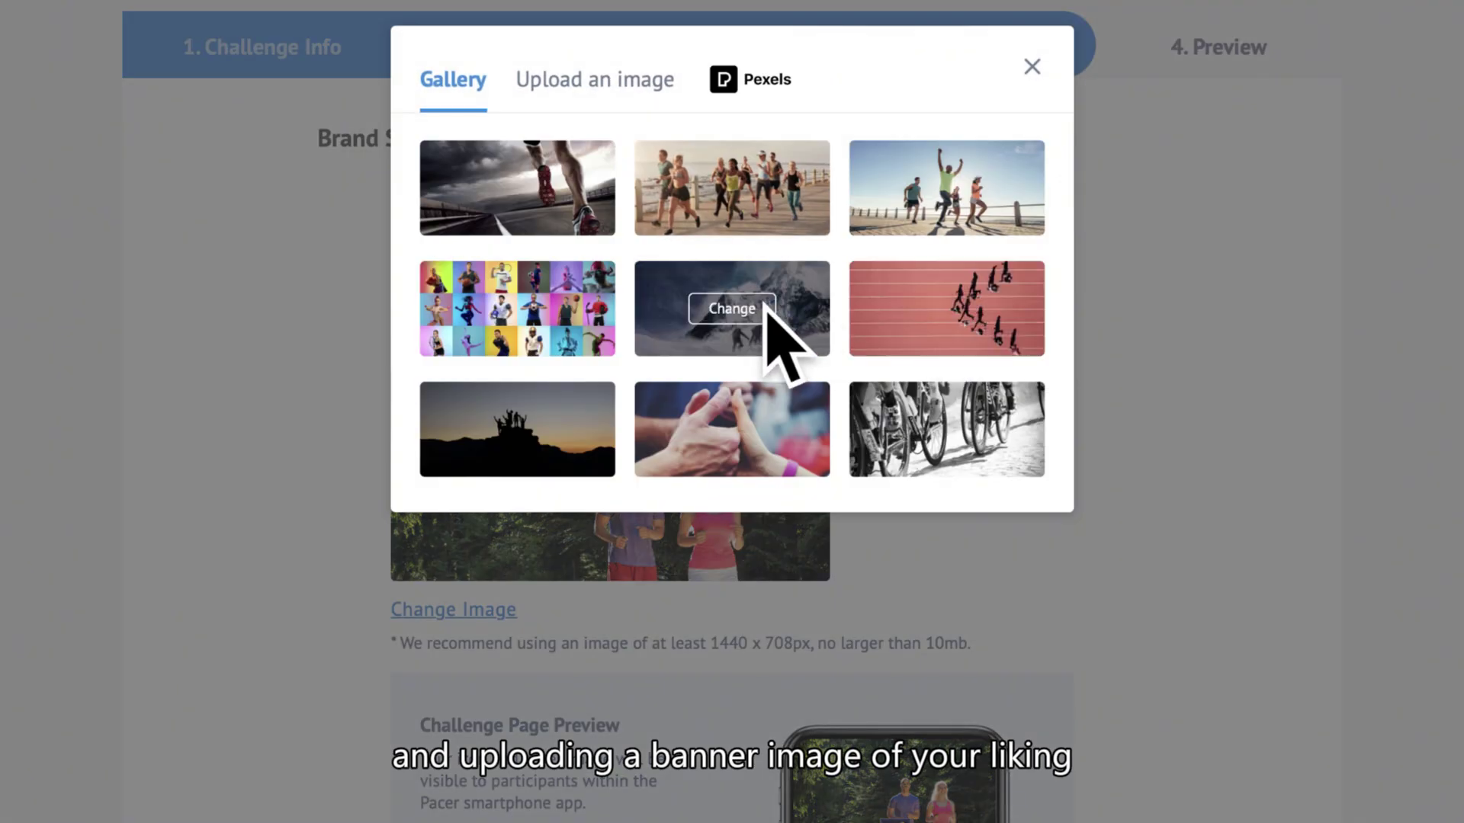
left_click(766, 299)
scroll(987, 442, "down", 3)
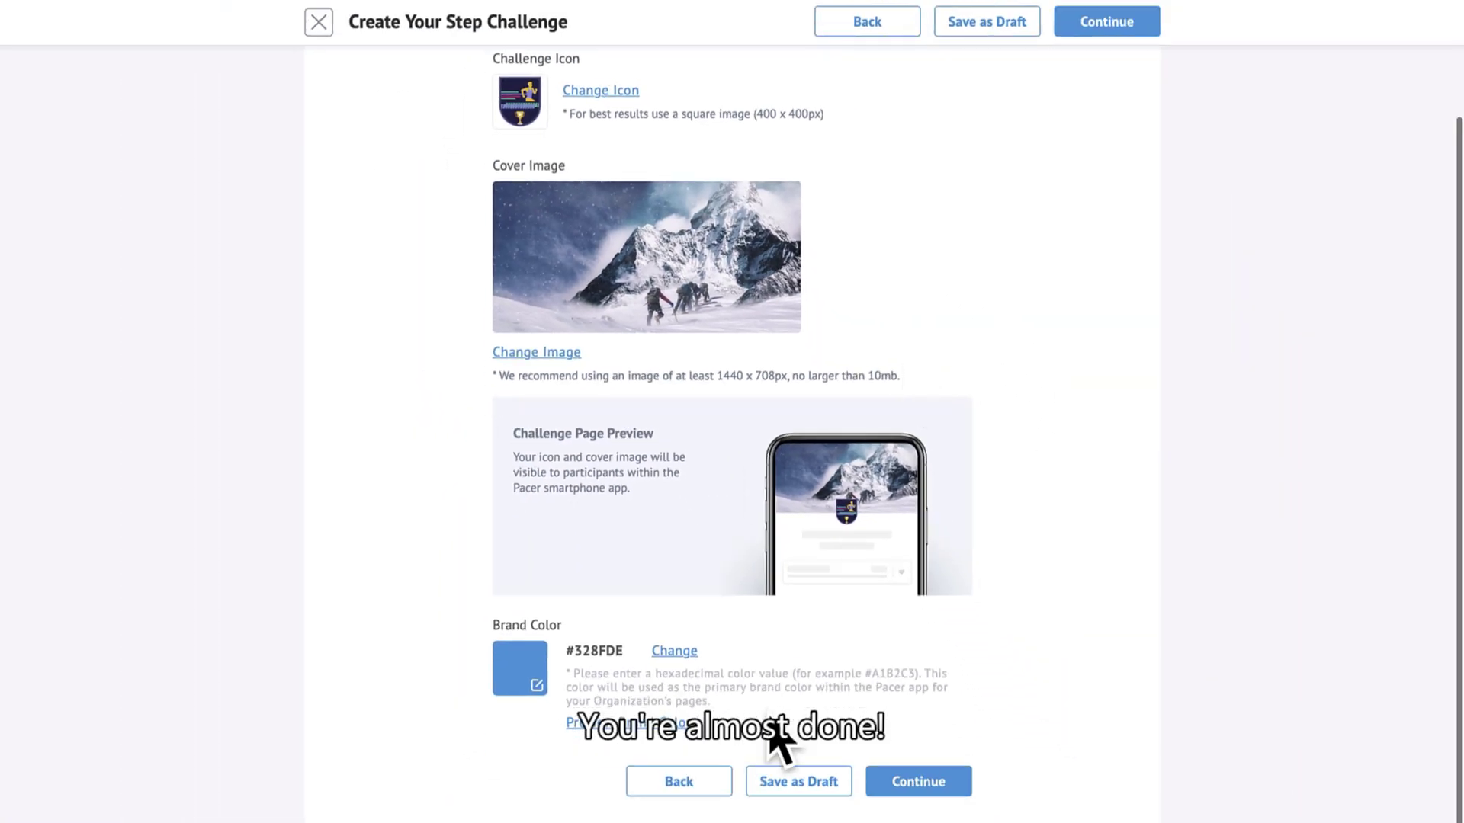
scroll(778, 725, "down", 1)
left_click(919, 762)
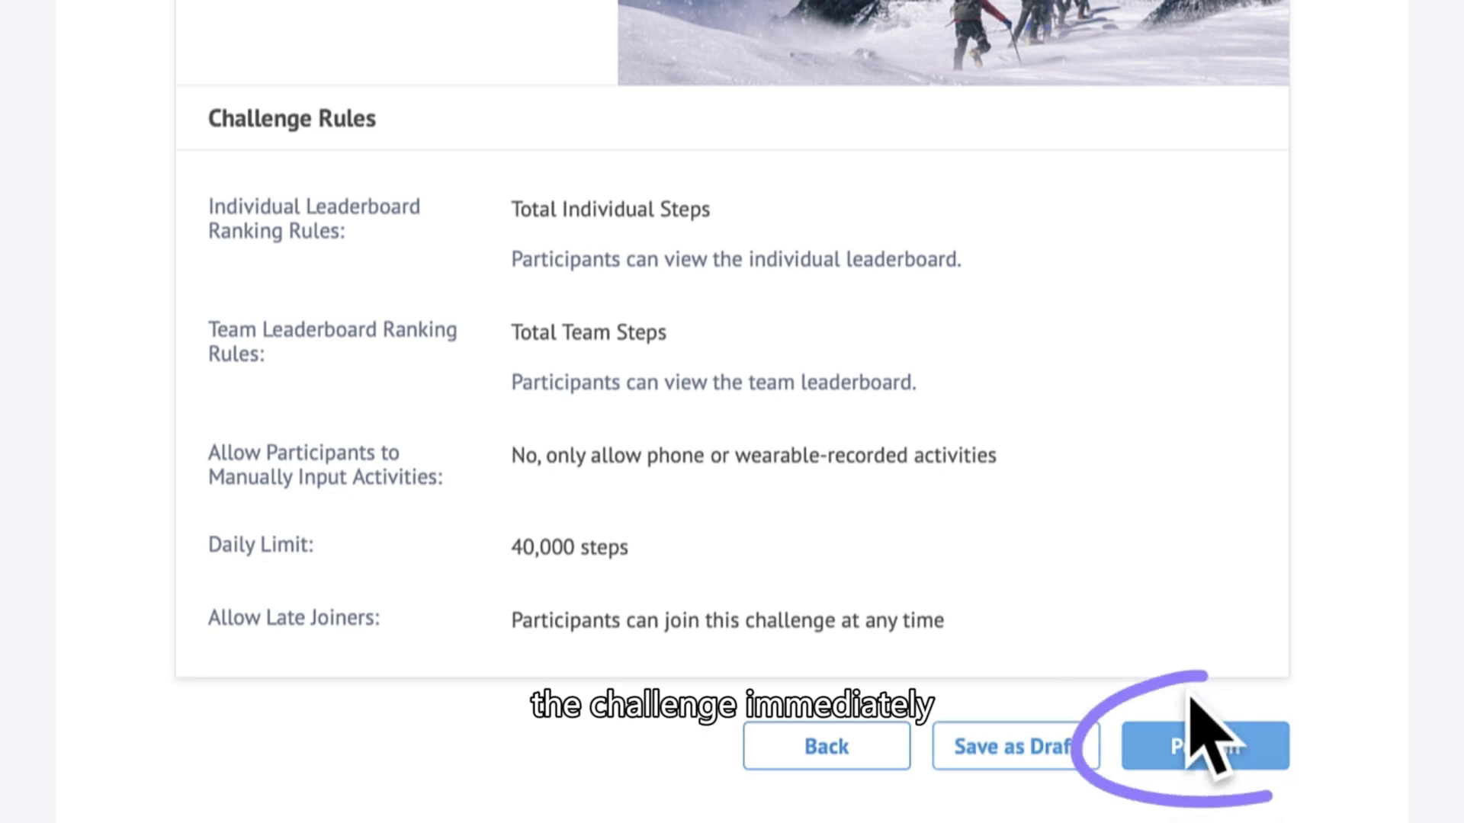
Publish the New Year Challenge and view its page showing 7 participants.
left_click(1248, 746)
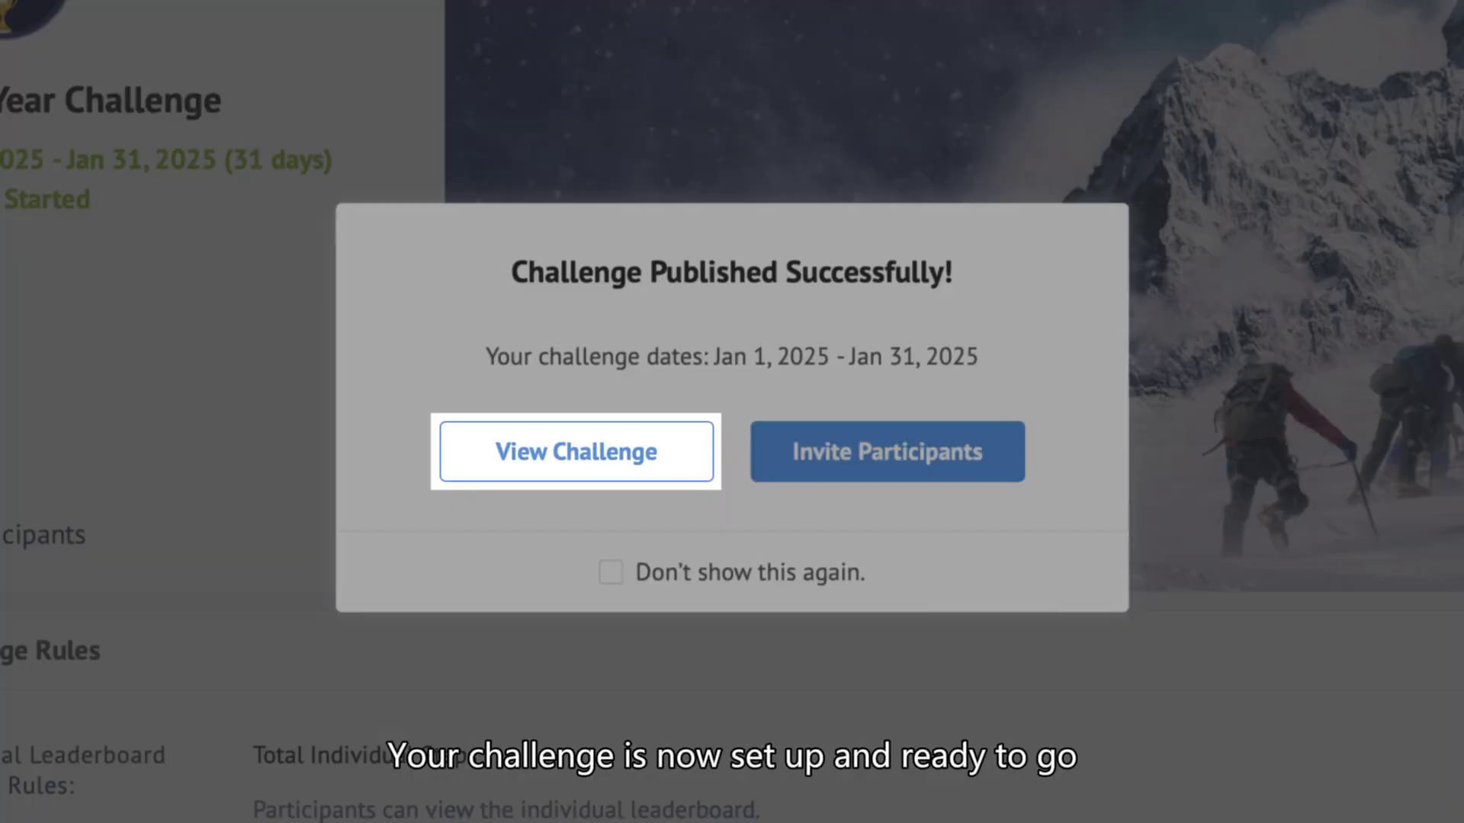
left_click(607, 451)
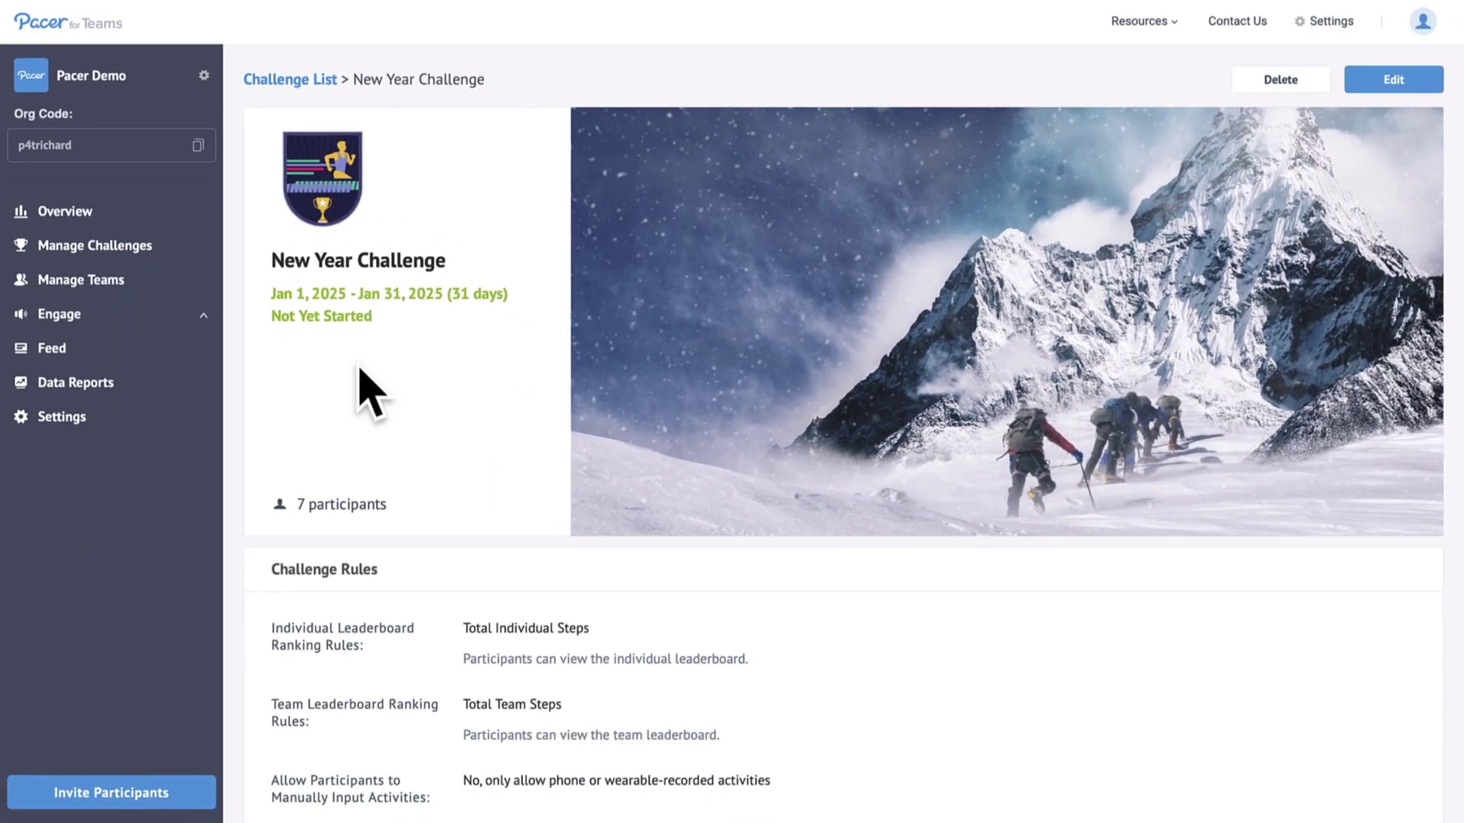
scroll(443, 385, "down", 1)
scroll(459, 391, "down", 1)
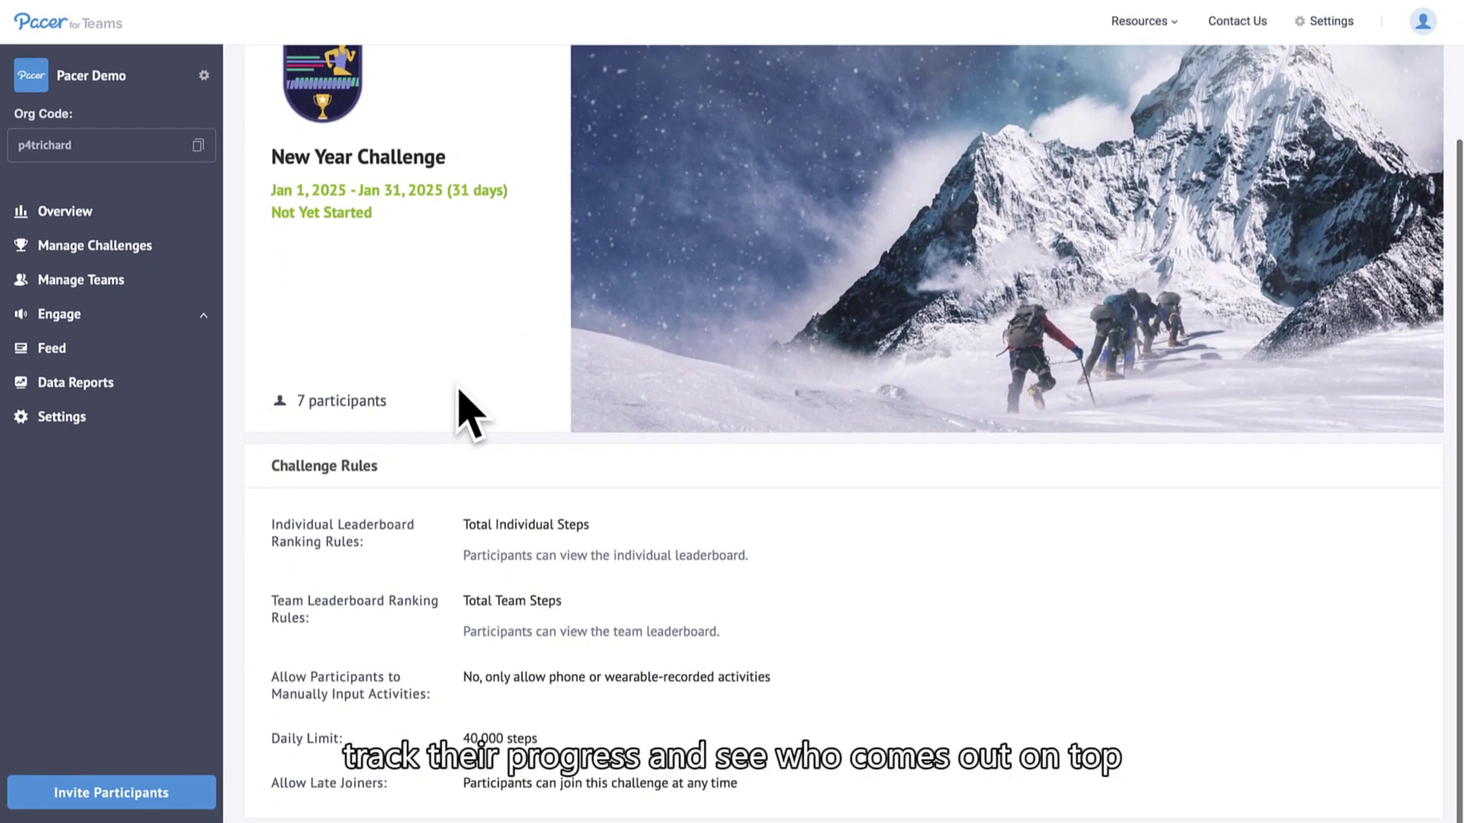